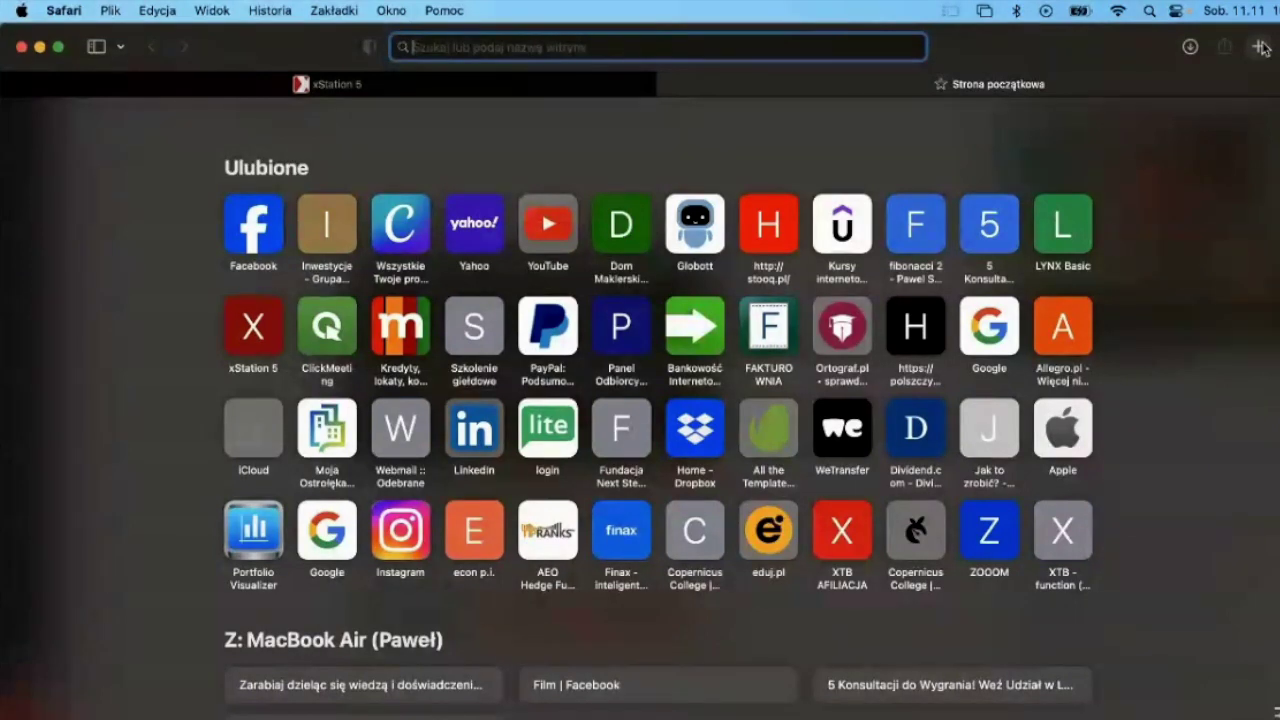
- Go to biznesradar.pl and open its Skaner akcji GPW stock scanner
text(biznesradar.pl)
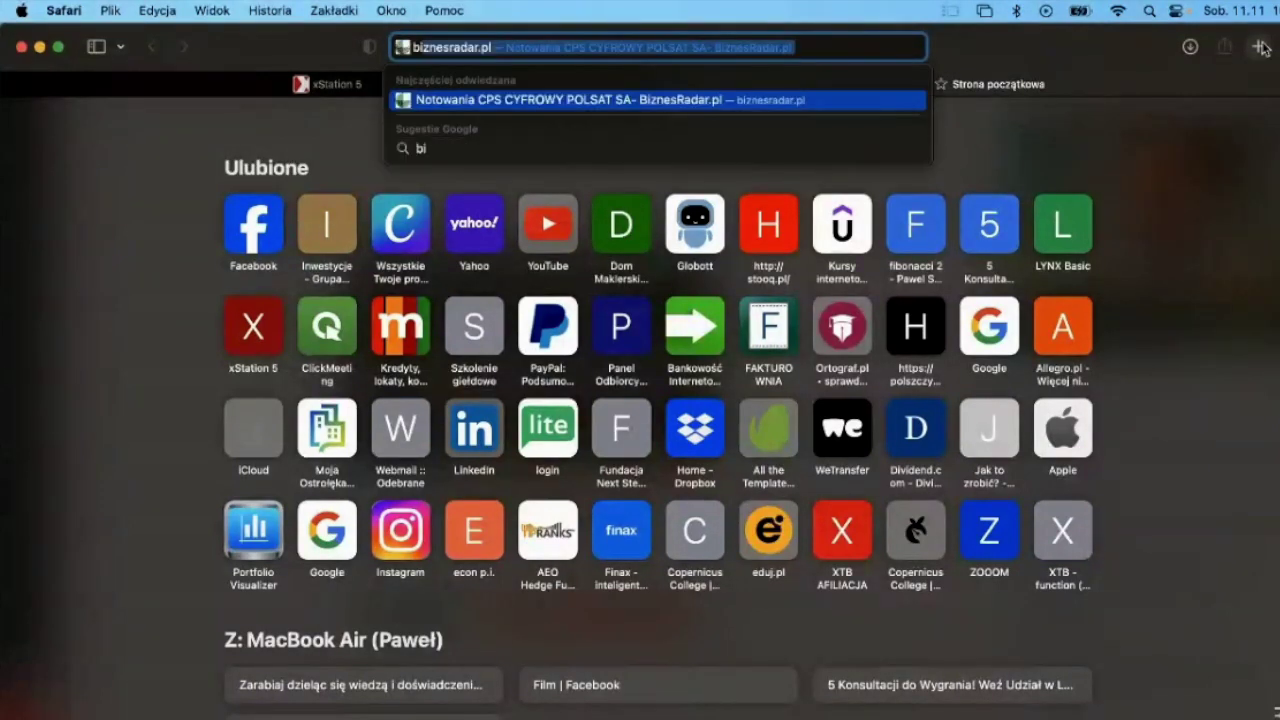
key(Return)
mouse_move(632, 131)
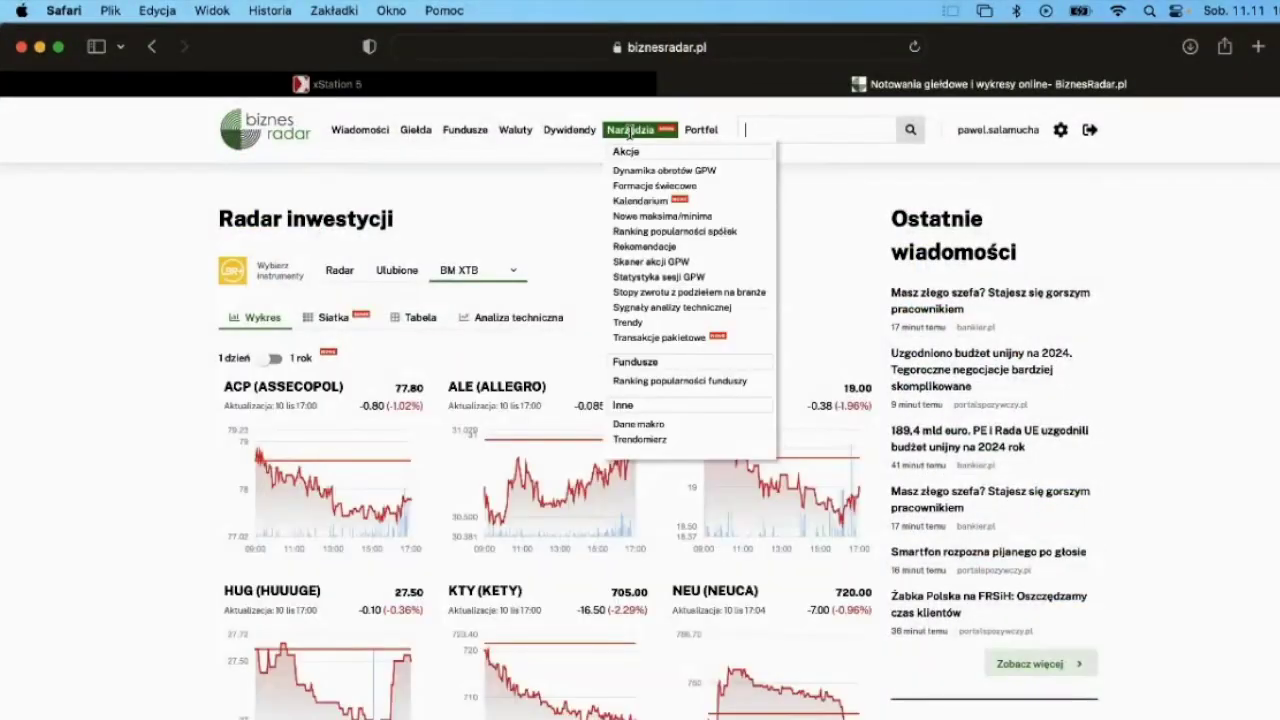
click(631, 264)
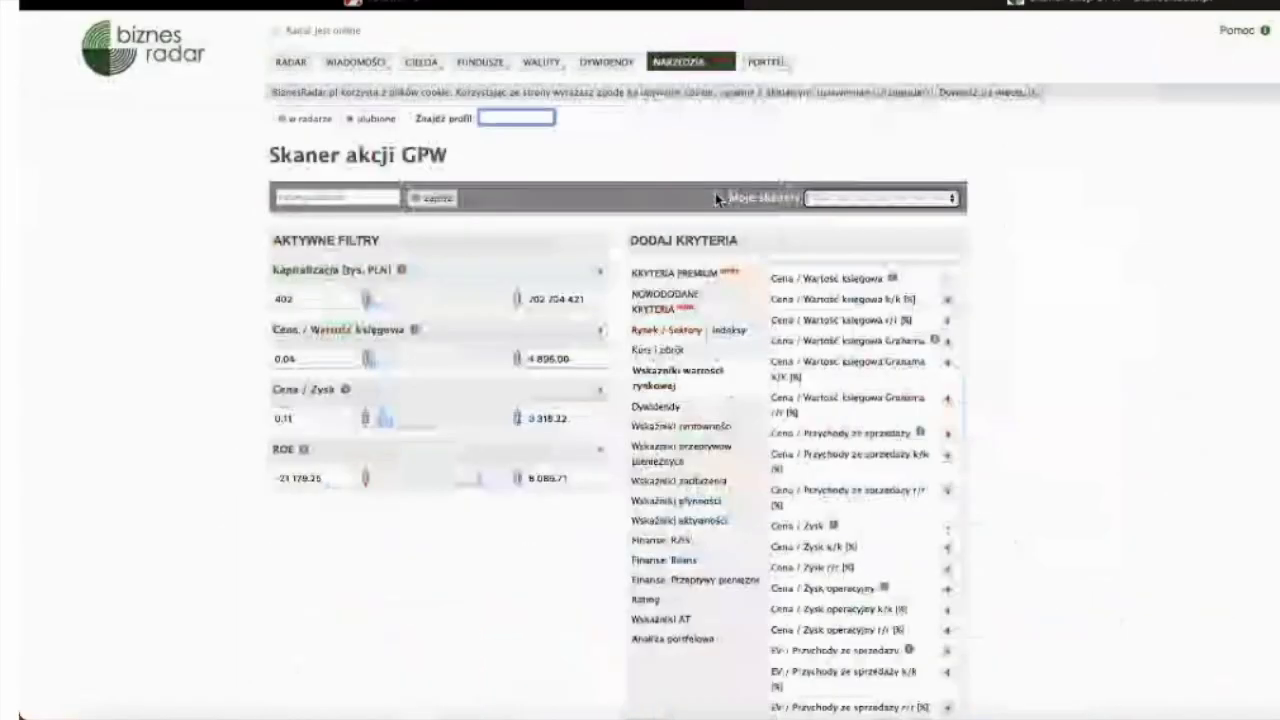
- Remove the ROE, Cena / Zysk, Cena / Wartość księgowa and Kapitalizacja filters from the scanner
click(599, 450)
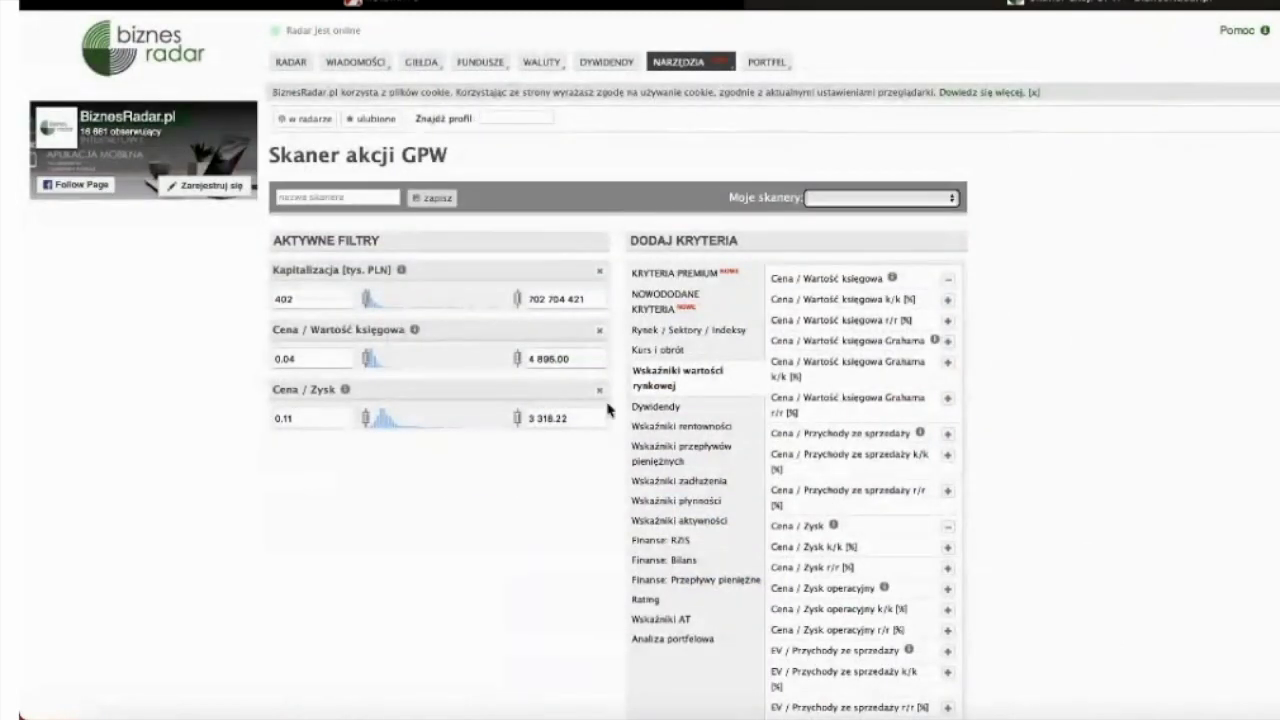
click(599, 390)
click(599, 331)
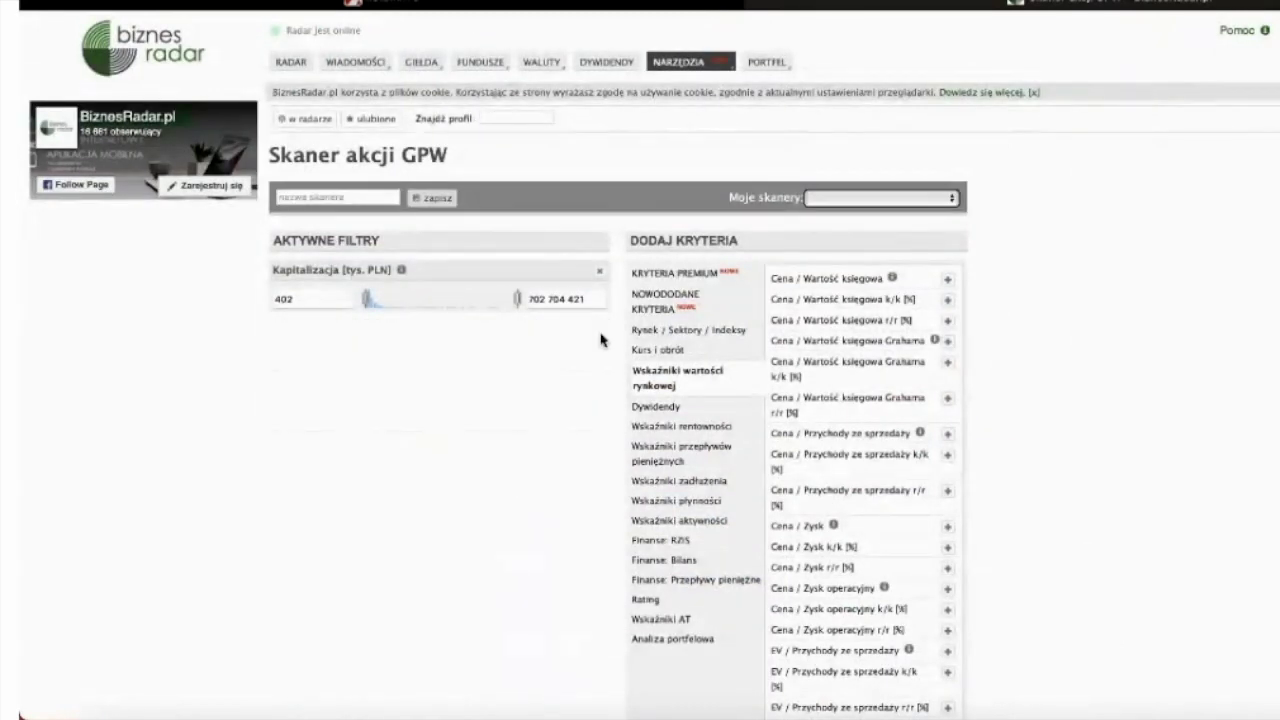
click(600, 272)
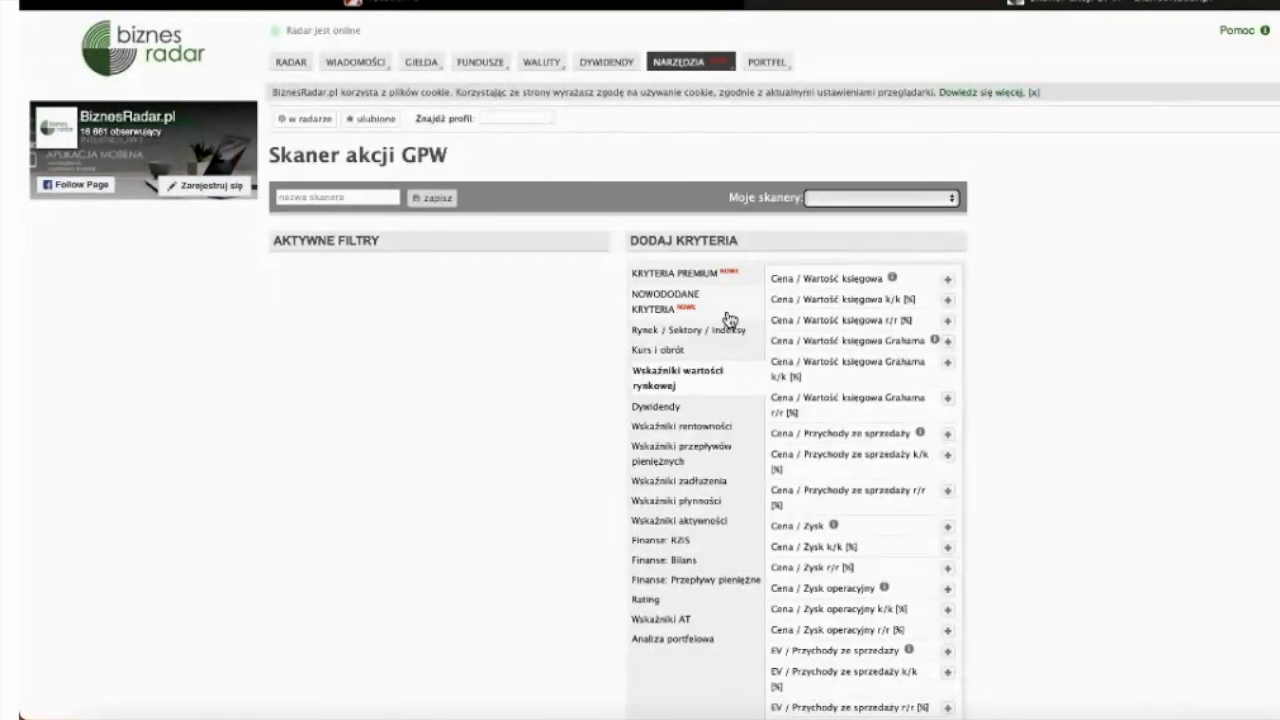
- Add the Rynek criterion to the scanner and restrict it to the GPW market
click(647, 340)
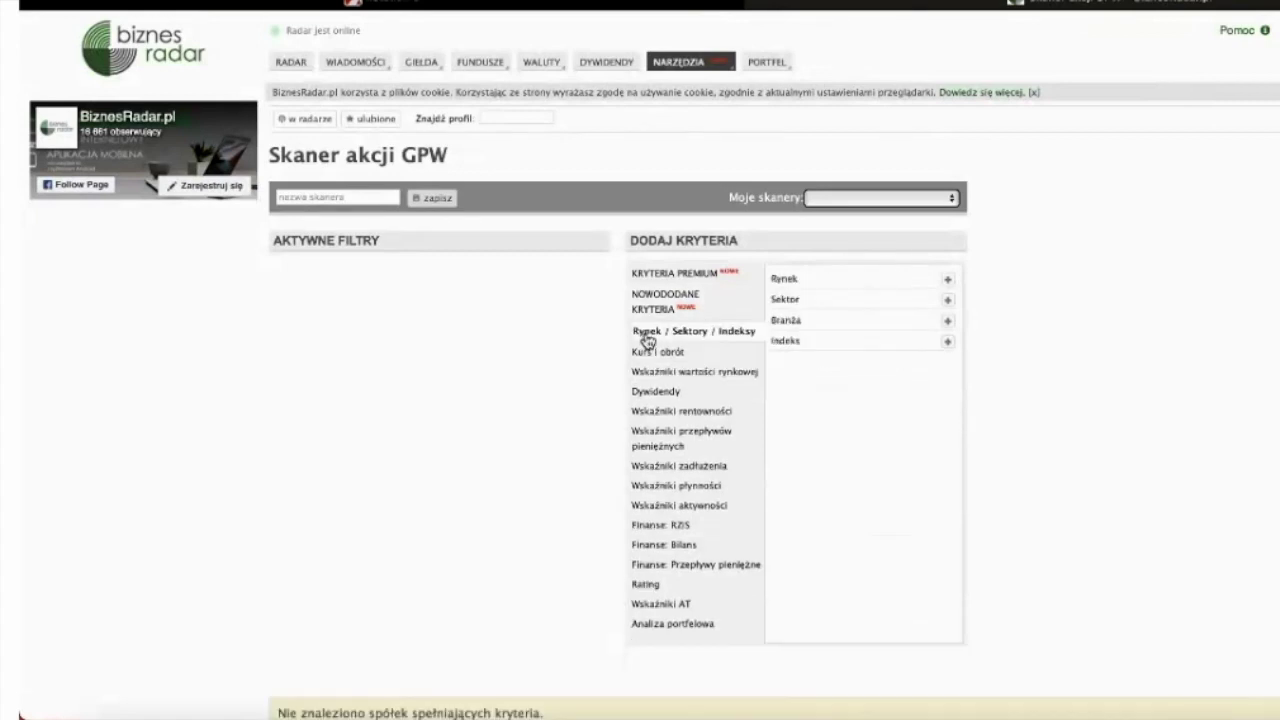
scroll(520, 385, down, 3)
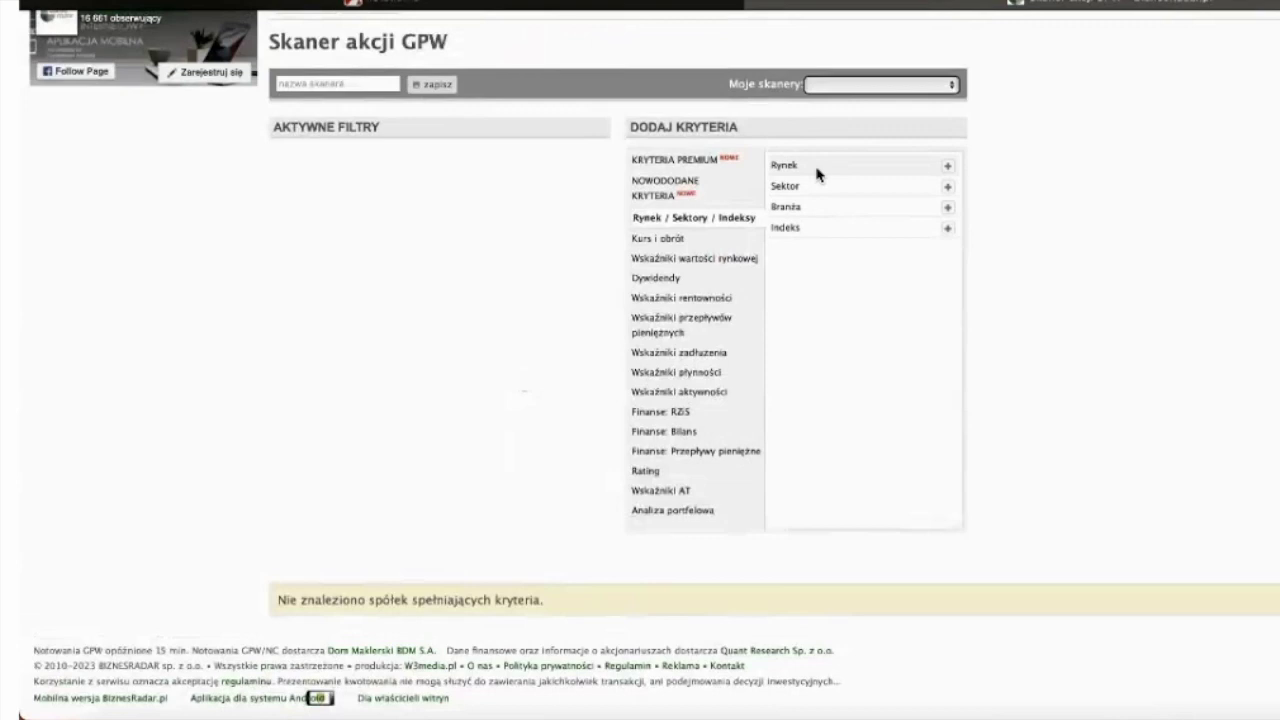
click(947, 166)
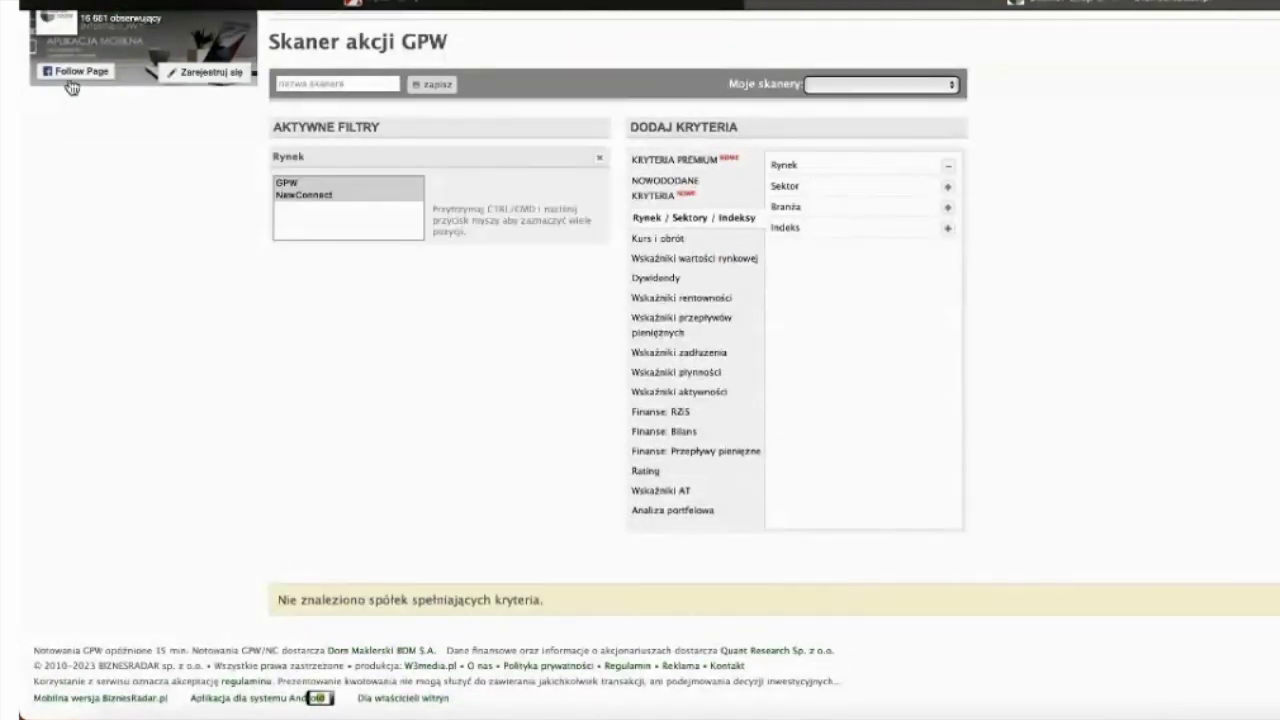
click(289, 185)
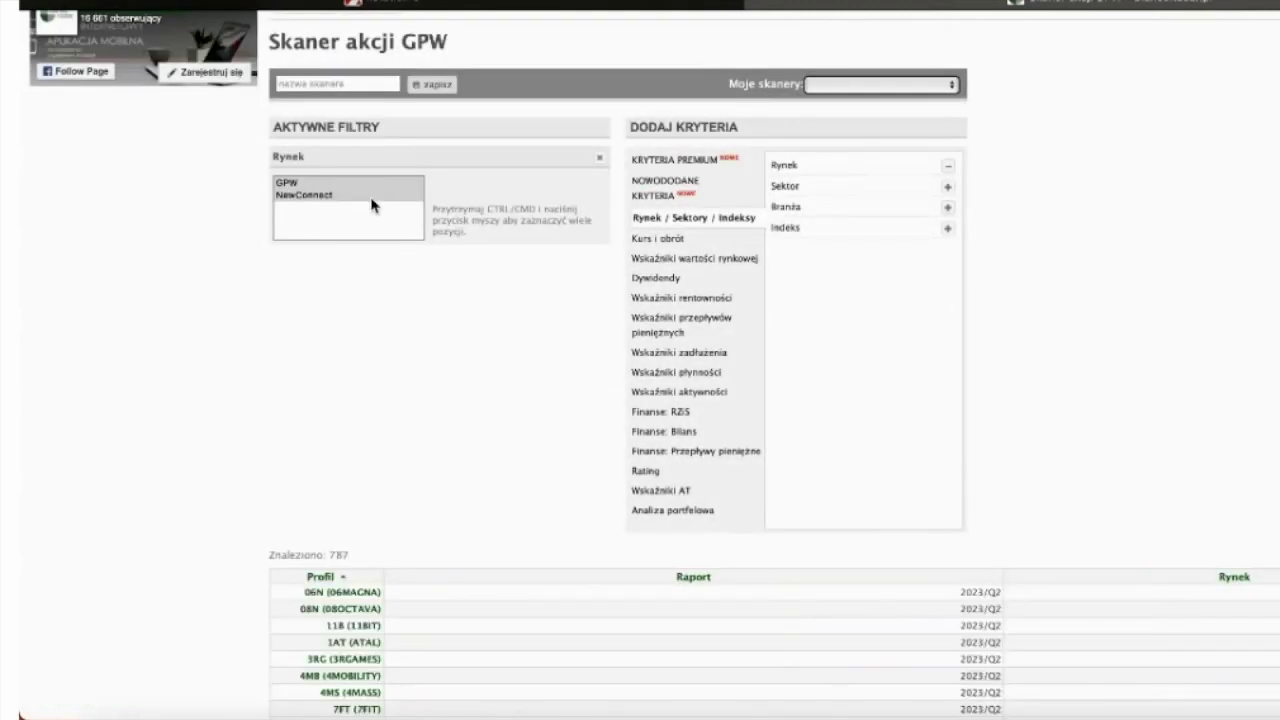
drag(357, 556, 265, 556)
click(292, 185)
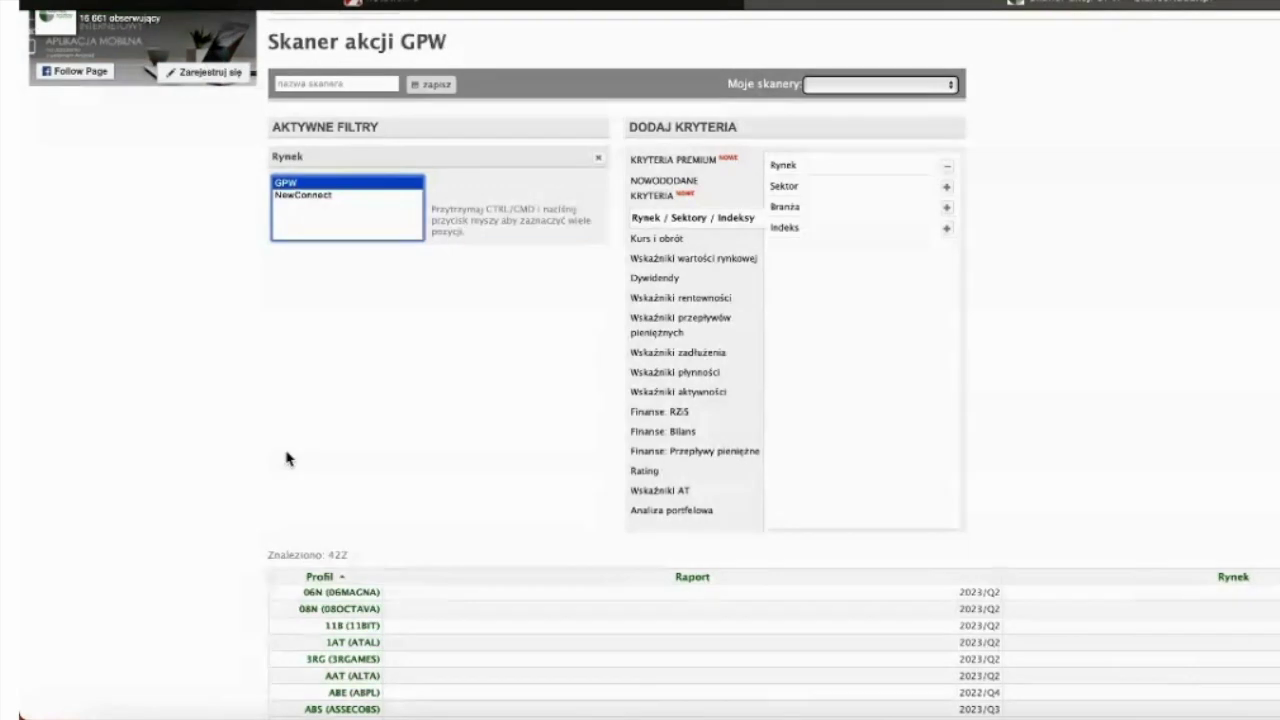
drag(360, 562, 274, 552)
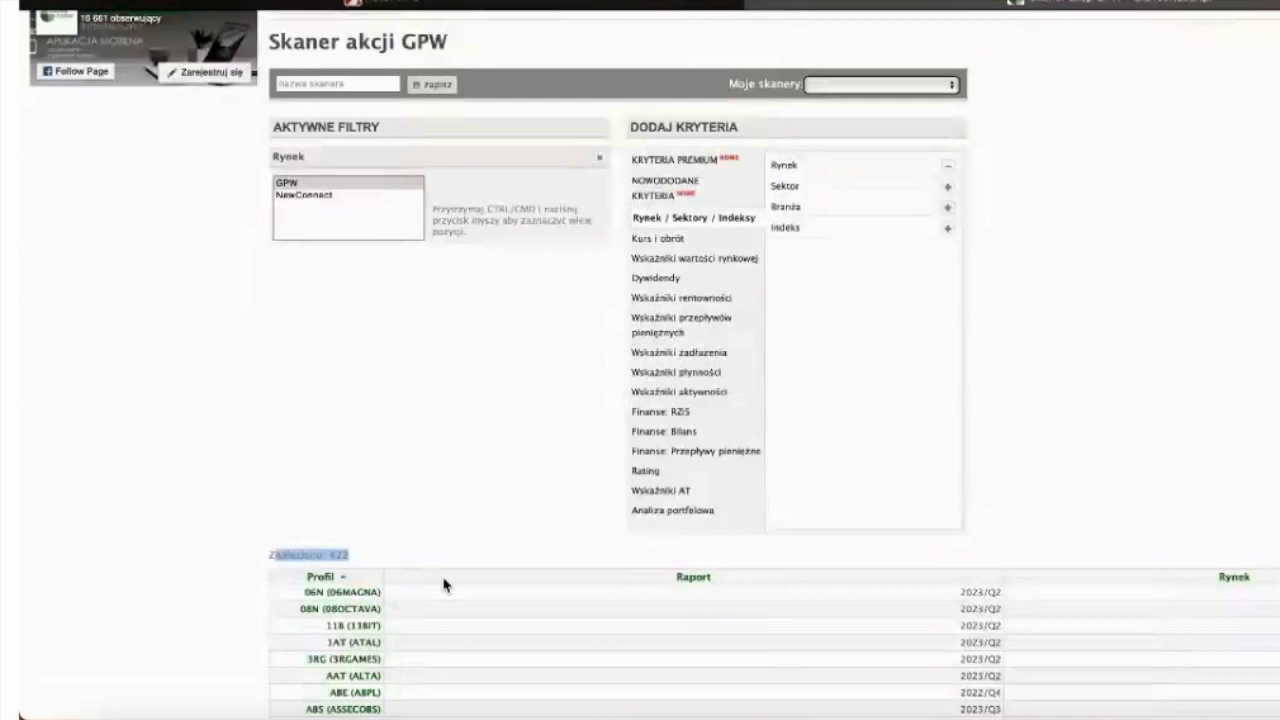
- Look through the available criteria groups, from Kryteria Premium down to Wskaźniki wartości rynkowej
click(642, 160)
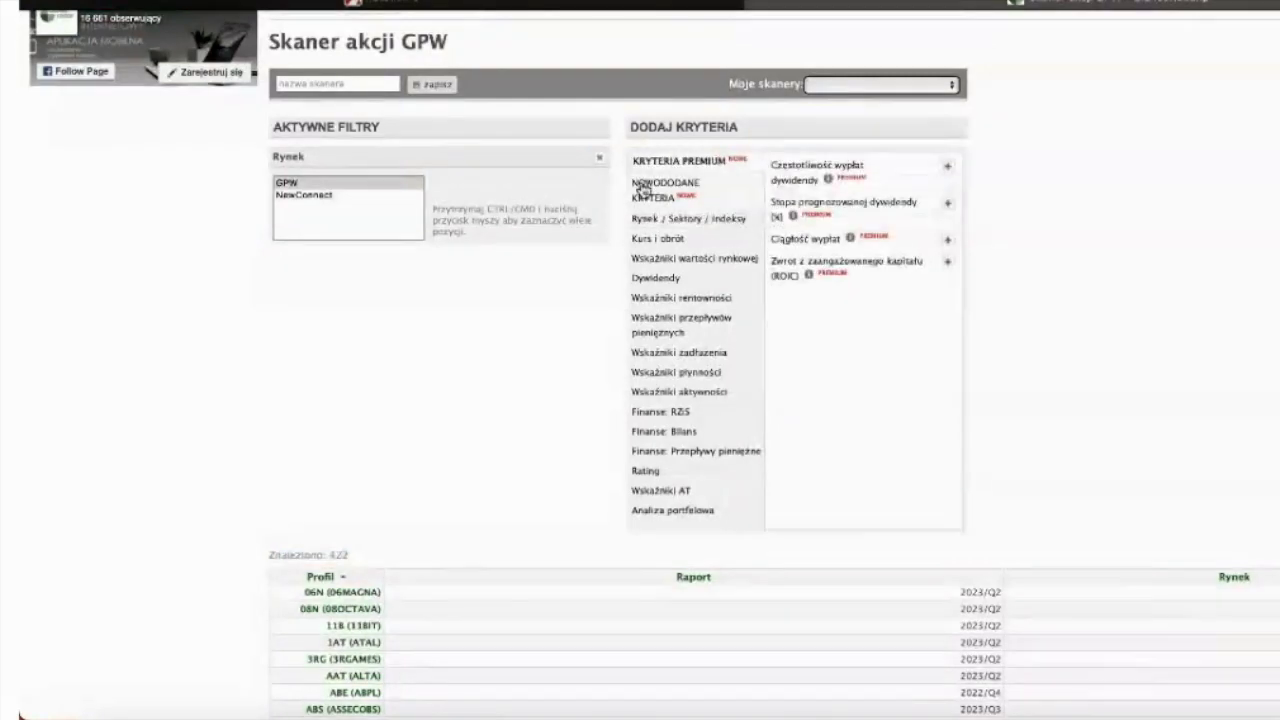
click(643, 190)
click(645, 217)
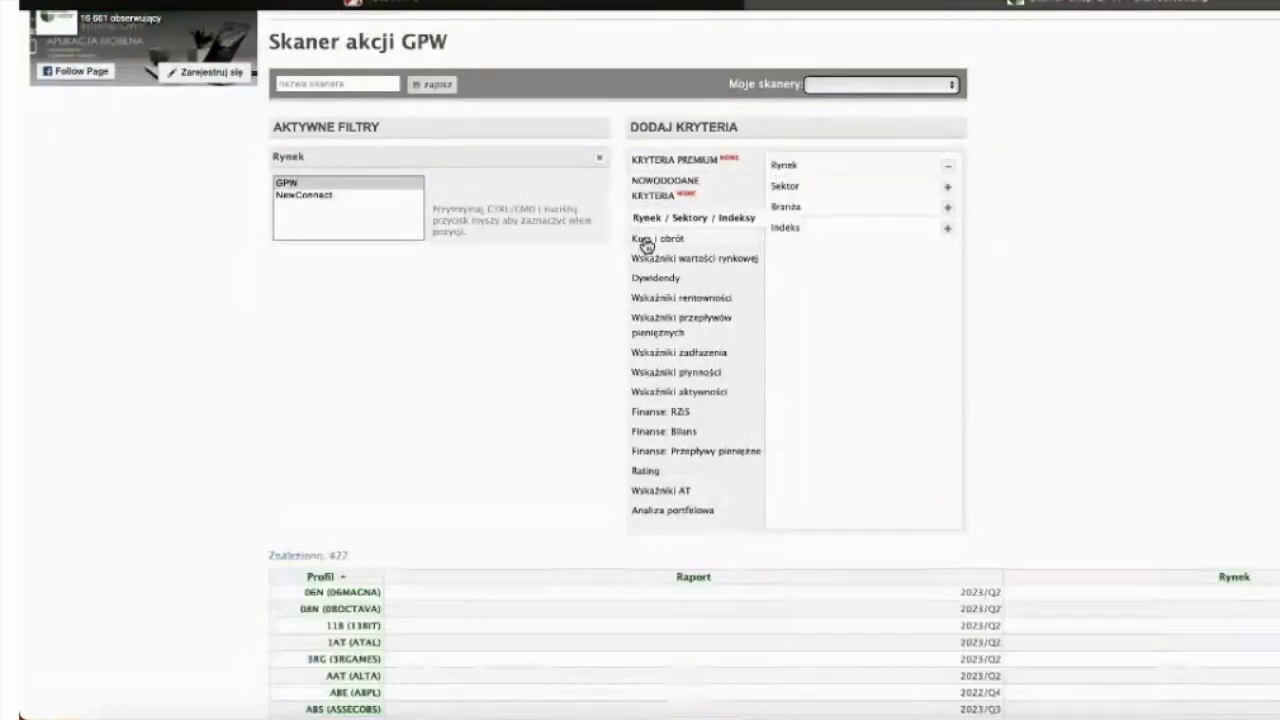
click(646, 240)
click(646, 262)
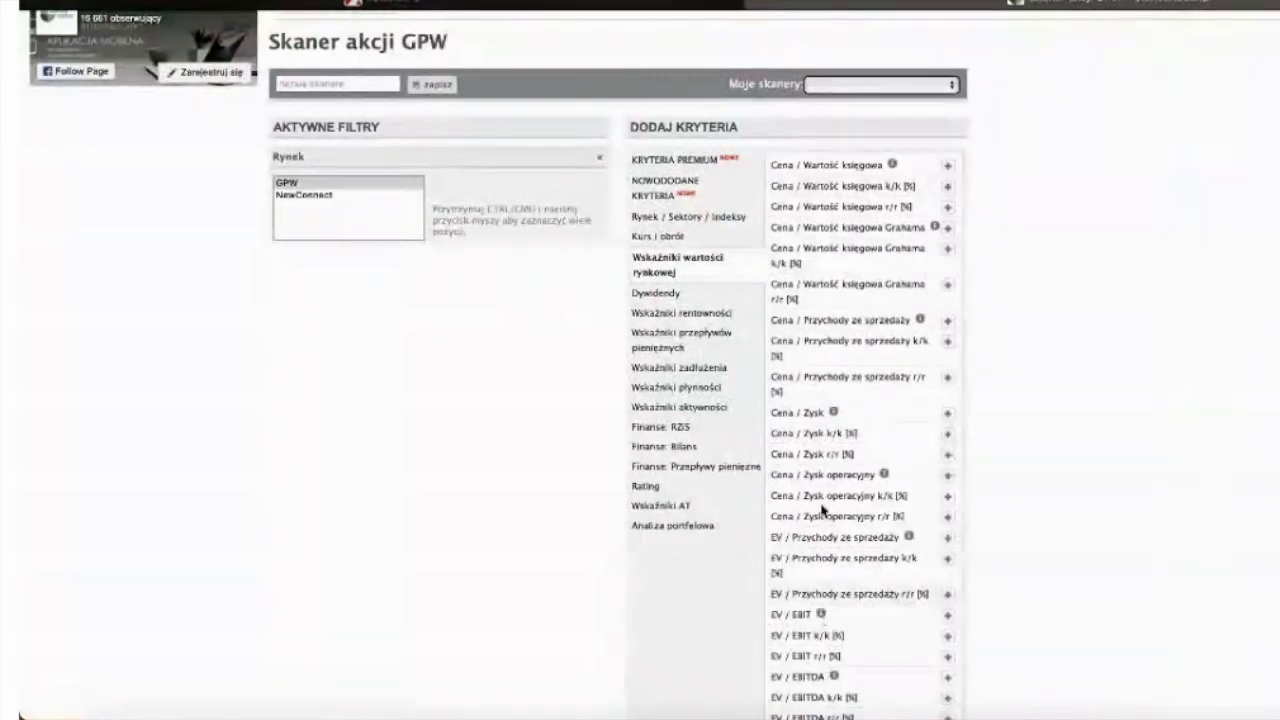
- Load the saved scanner SET Wzrostowe and view its active filters and the list of matching companies
click(899, 90)
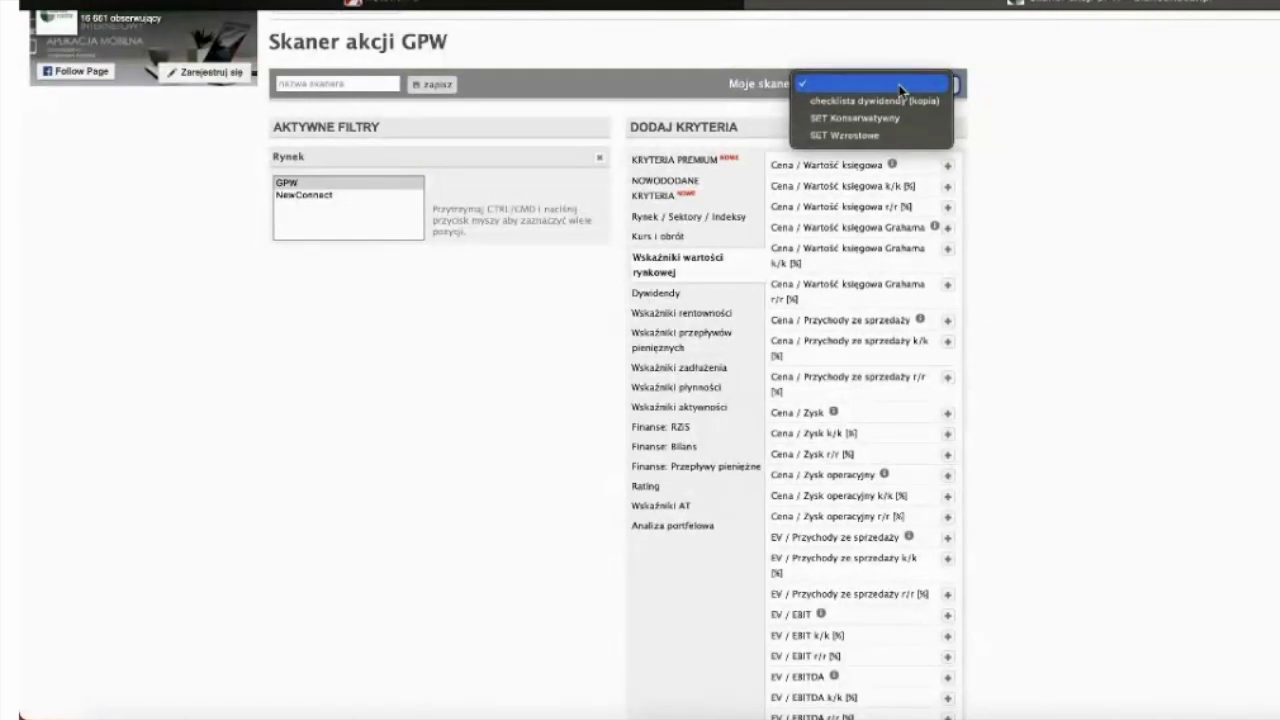
click(848, 135)
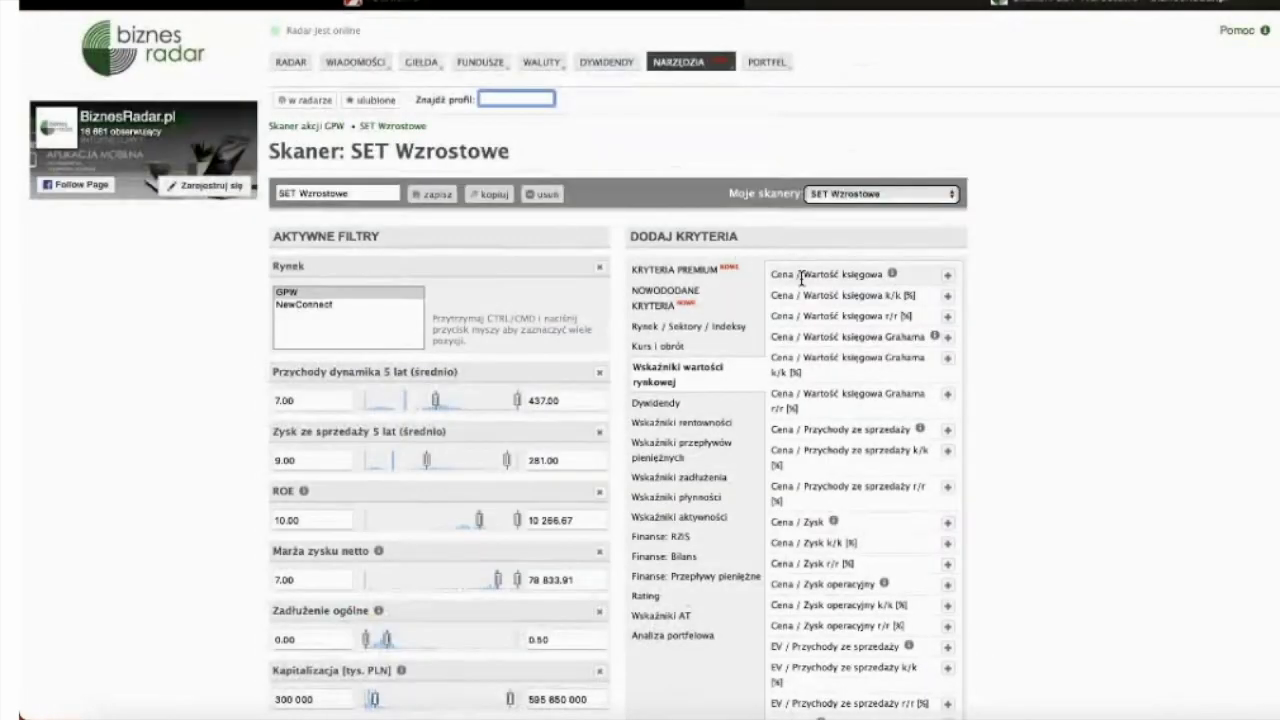
scroll(464, 415, down, 2)
scroll(464, 410, down, 3)
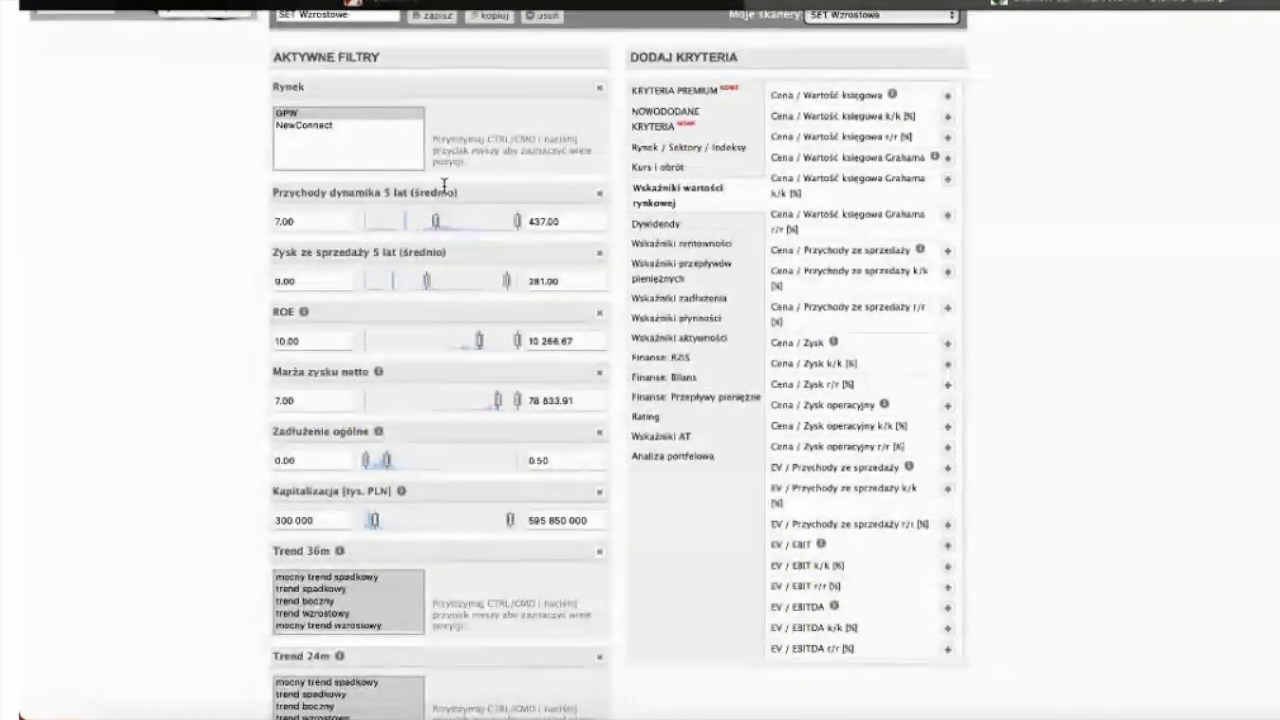
scroll(444, 185, down, 10)
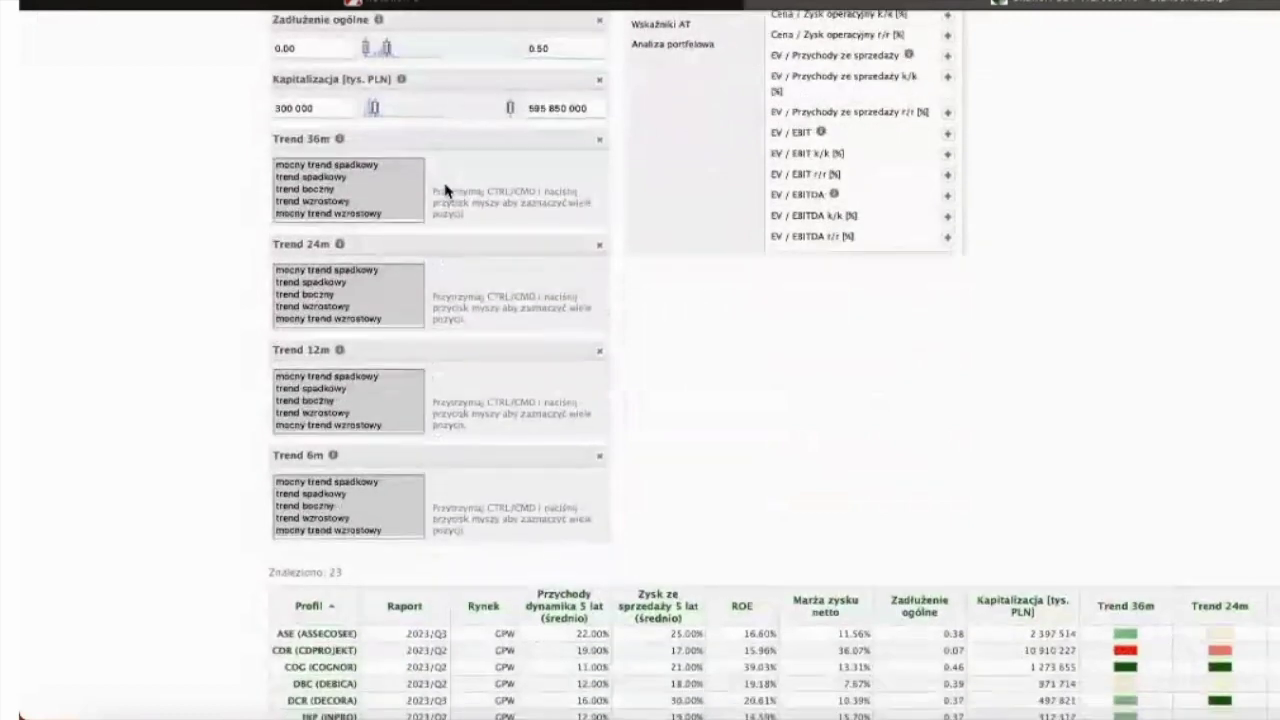
scroll(445, 190, down, 4)
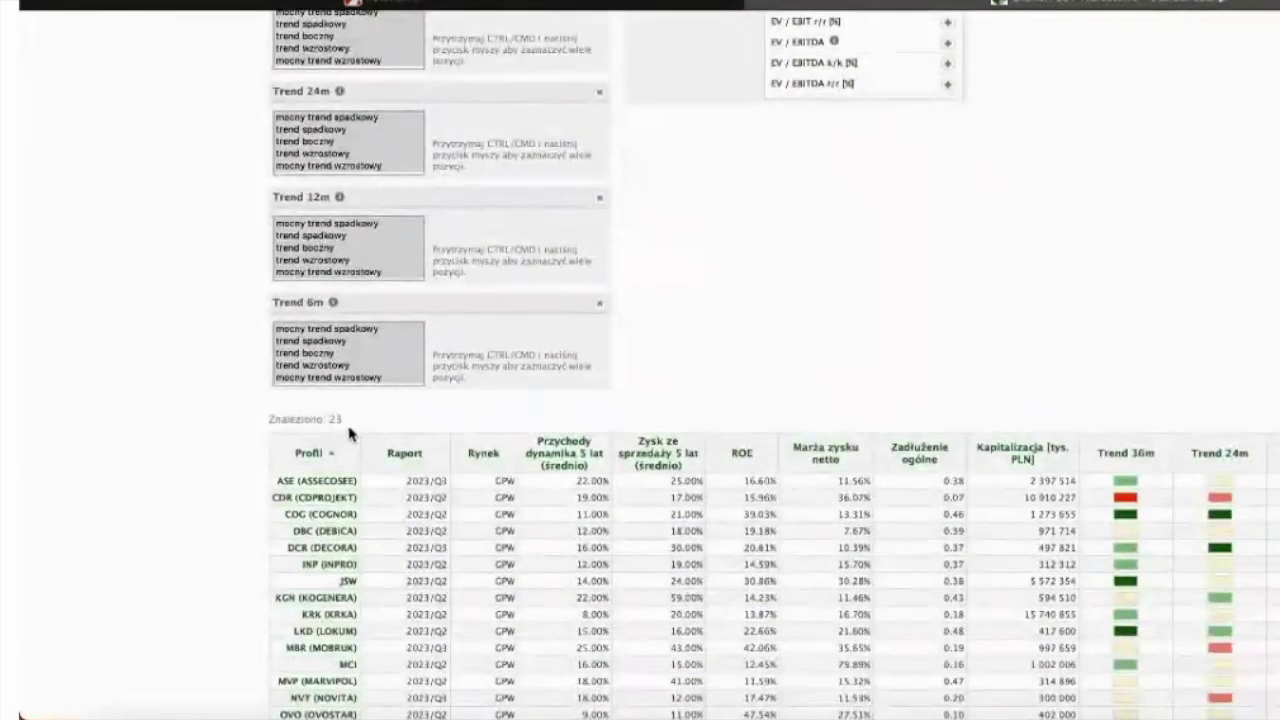
scroll(397, 440, down, 5)
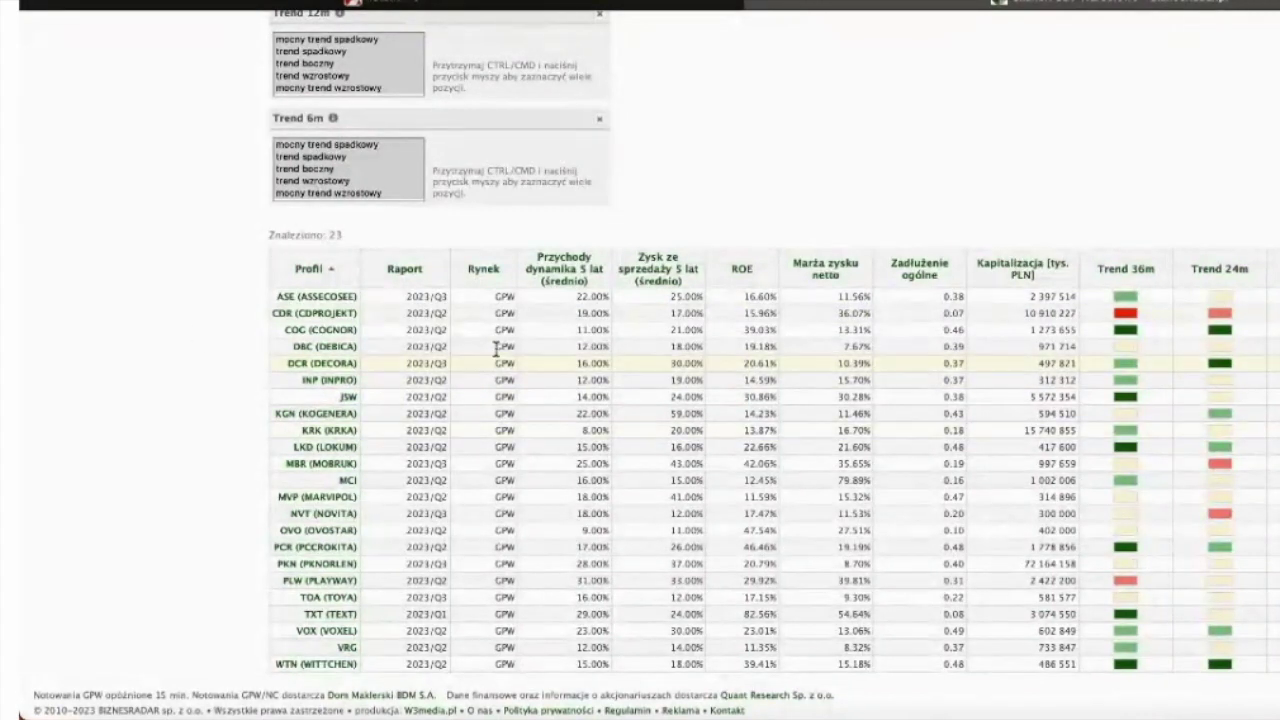
- Review the growth, ROE, margin, debt, capitalization and trend filters of the scanner against the results table
scroll(557, 268, up, 5)
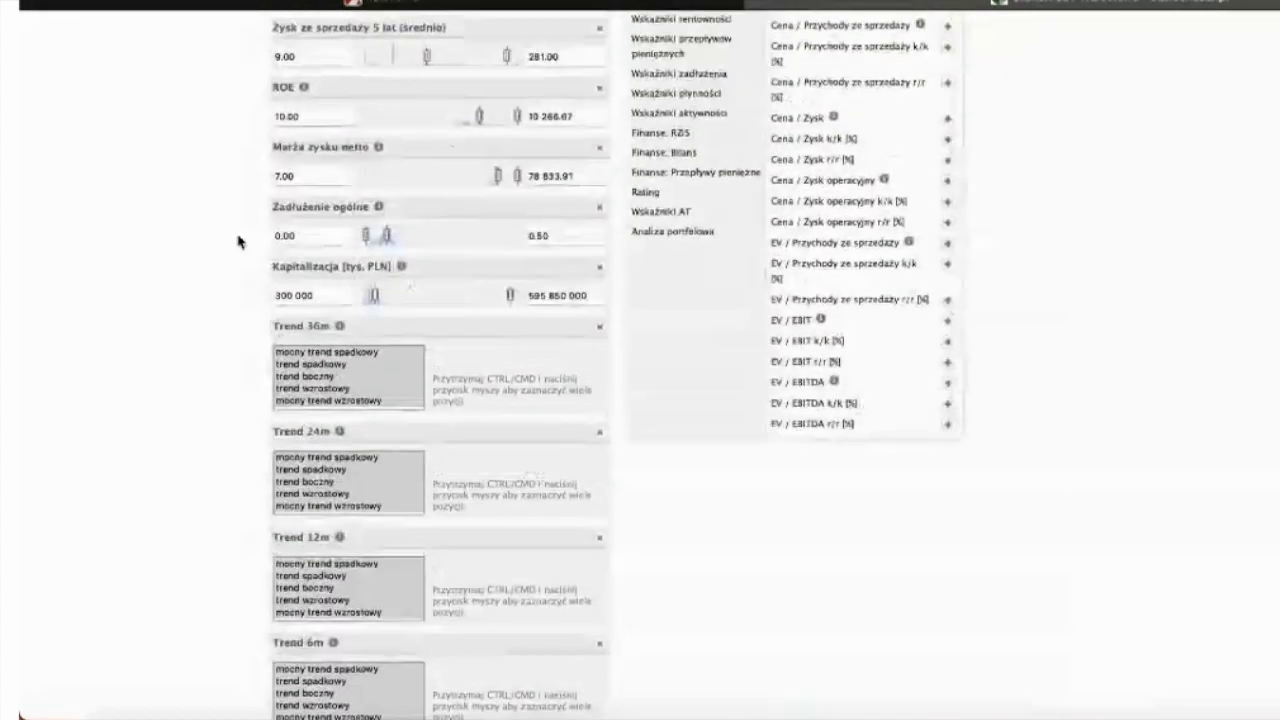
scroll(371, 297, down, 2)
scroll(383, 303, down, 2)
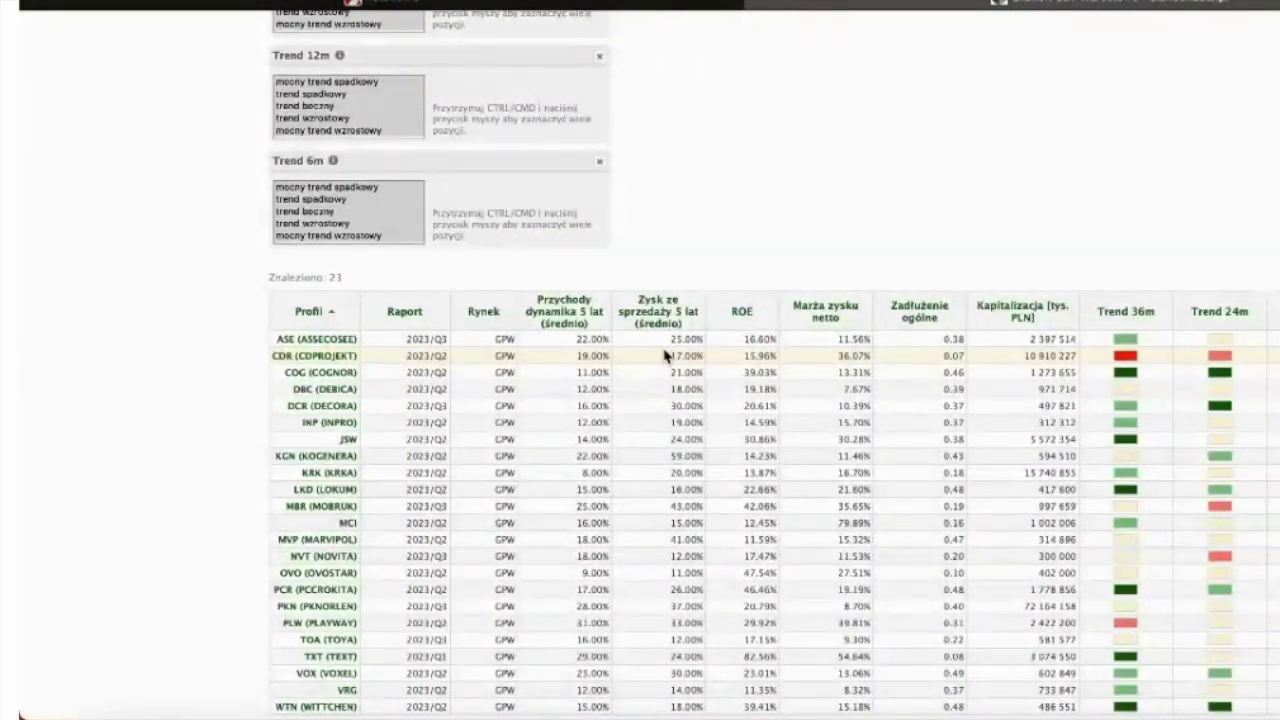
scroll(665, 355, up, 5)
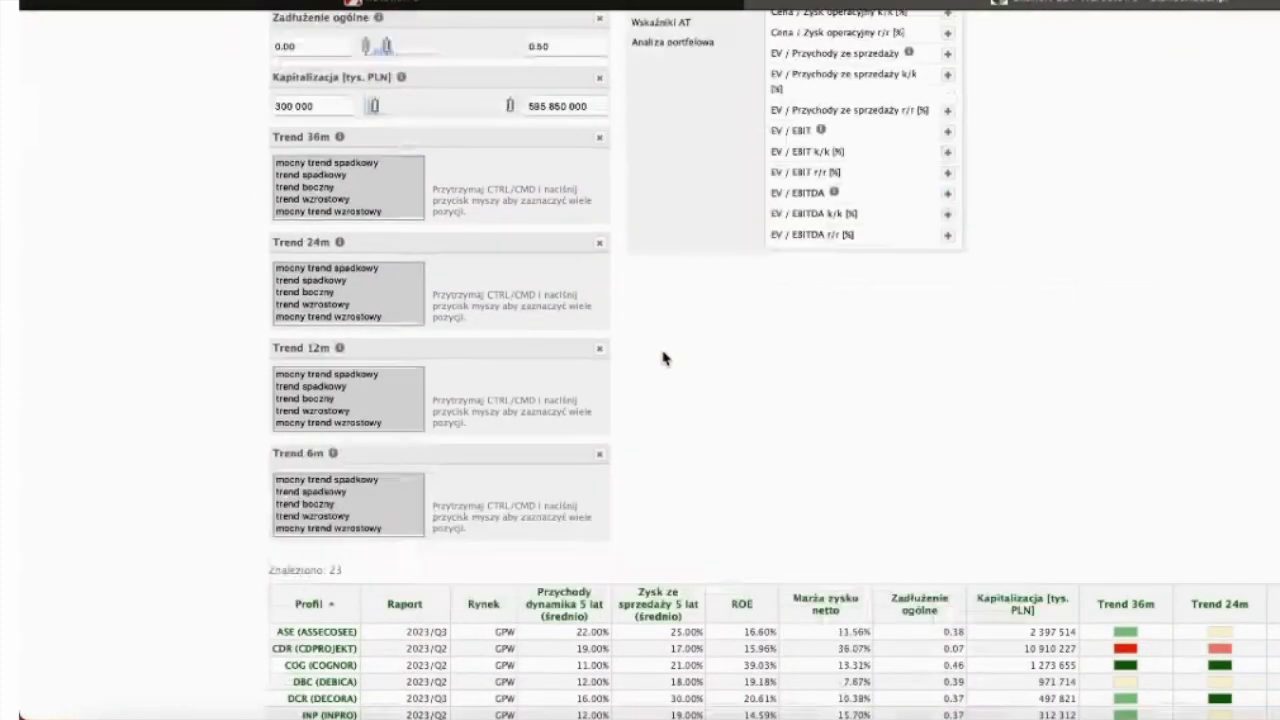
scroll(665, 358, up, 1)
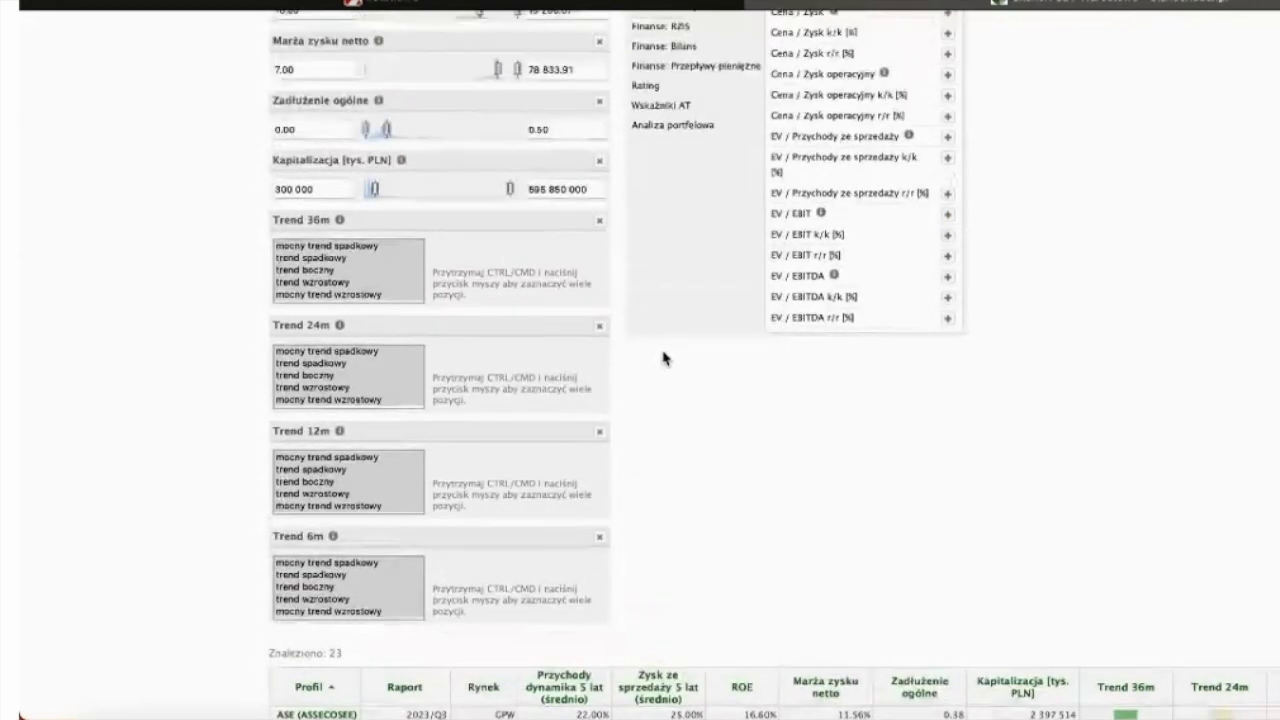
scroll(665, 358, up, 3)
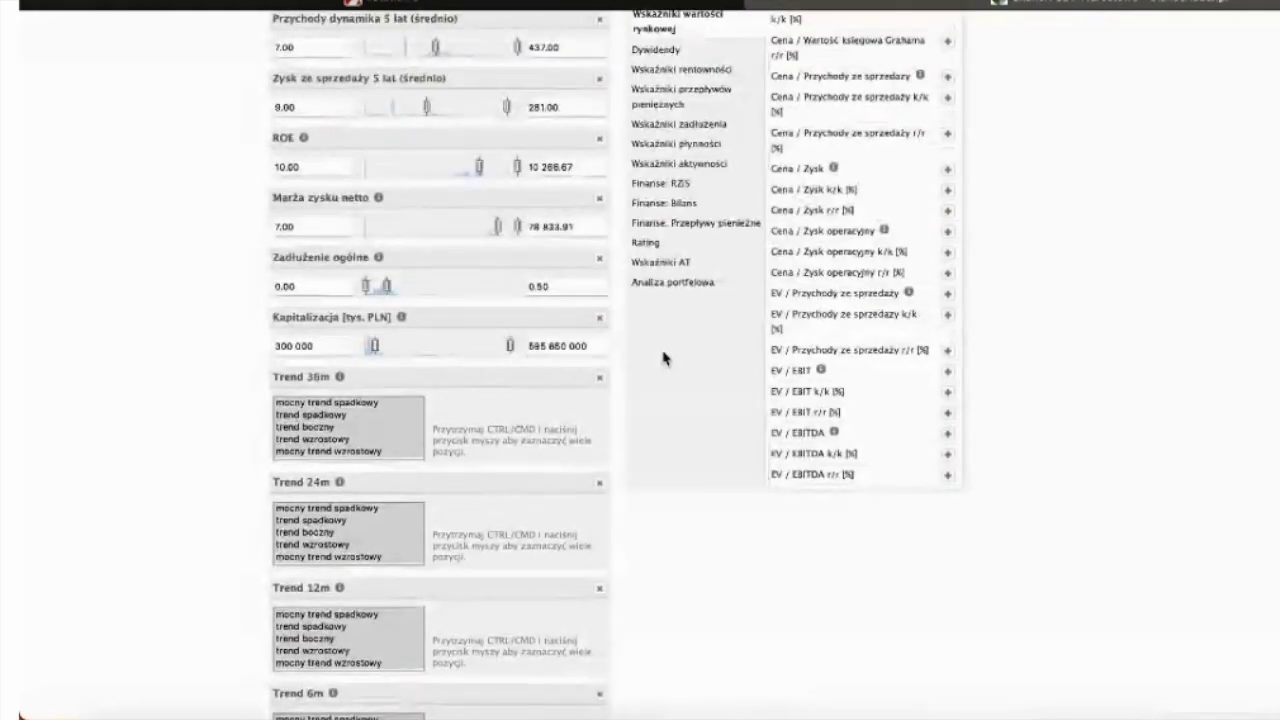
scroll(663, 358, up, 3)
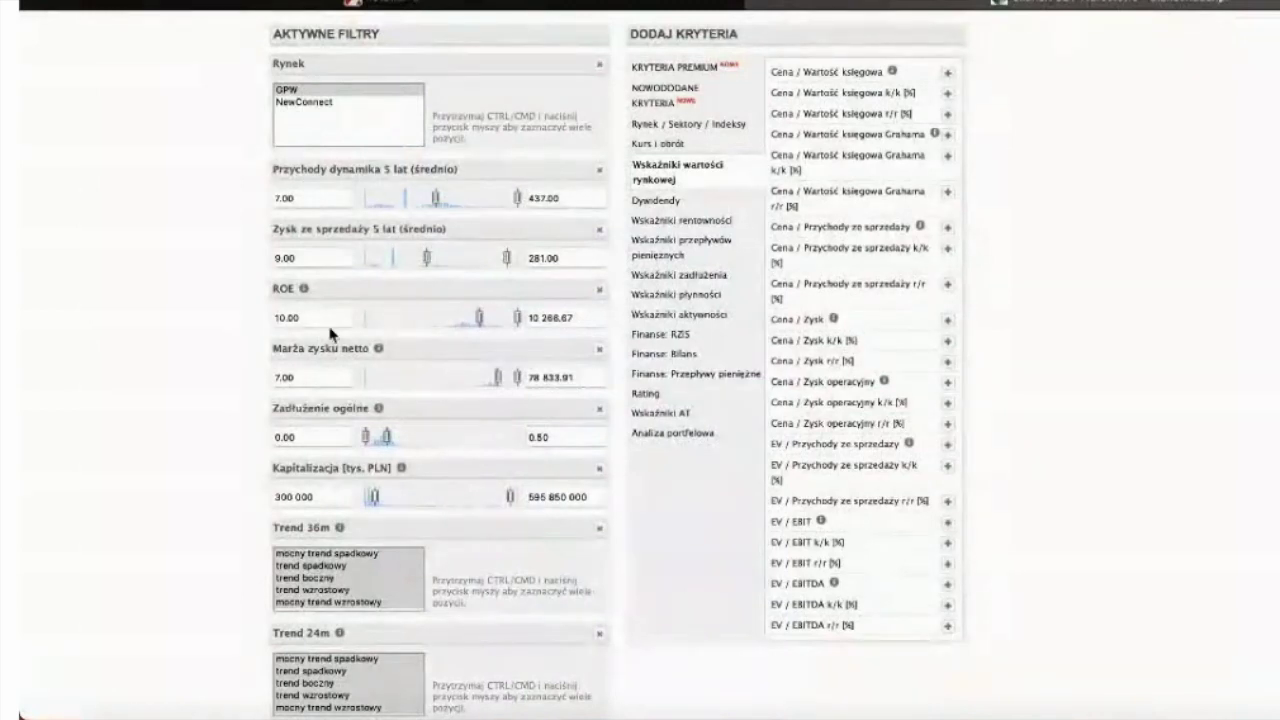
scroll(333, 345, down, 10)
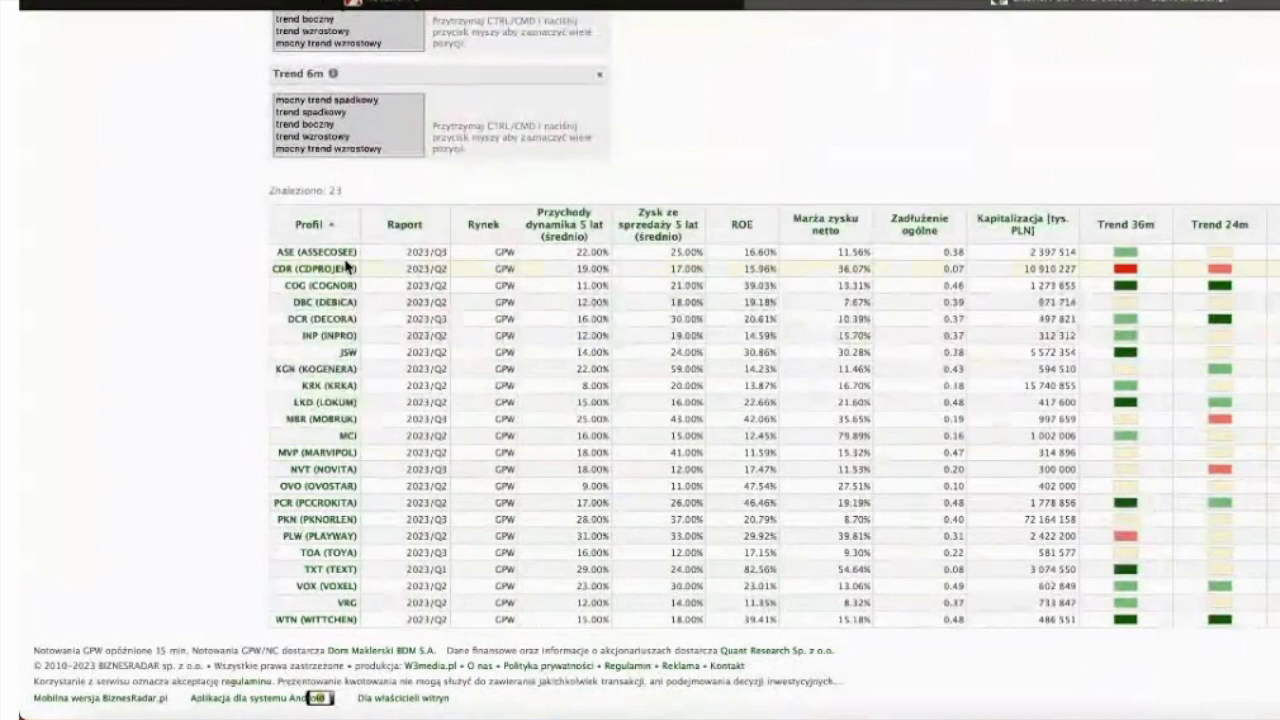
scroll(345, 263, up, 3)
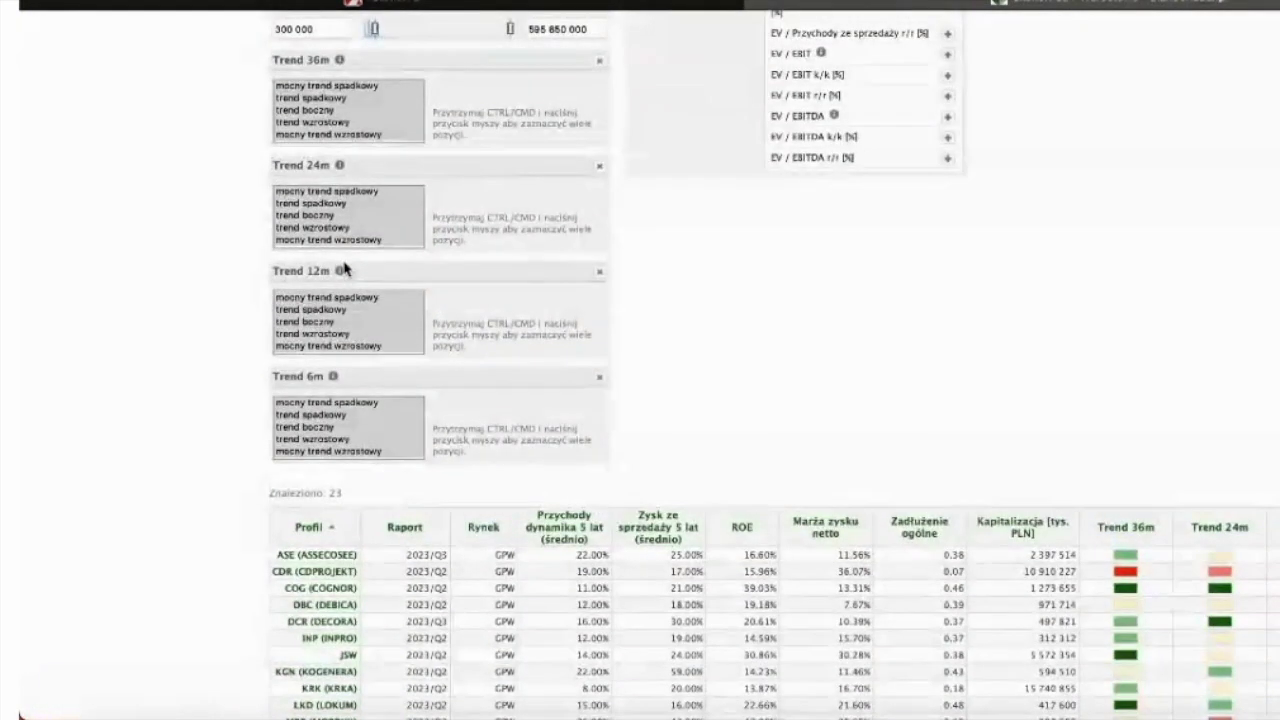
scroll(344, 268, up, 4)
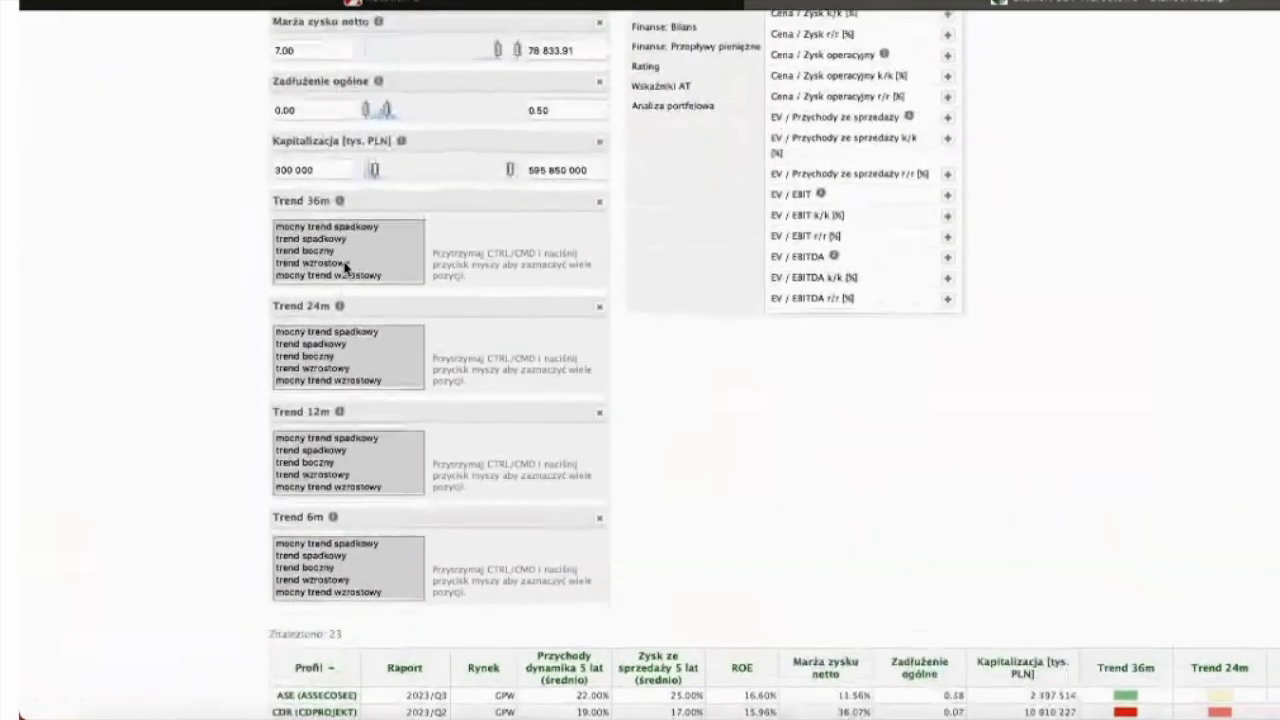
scroll(344, 268, up, 1)
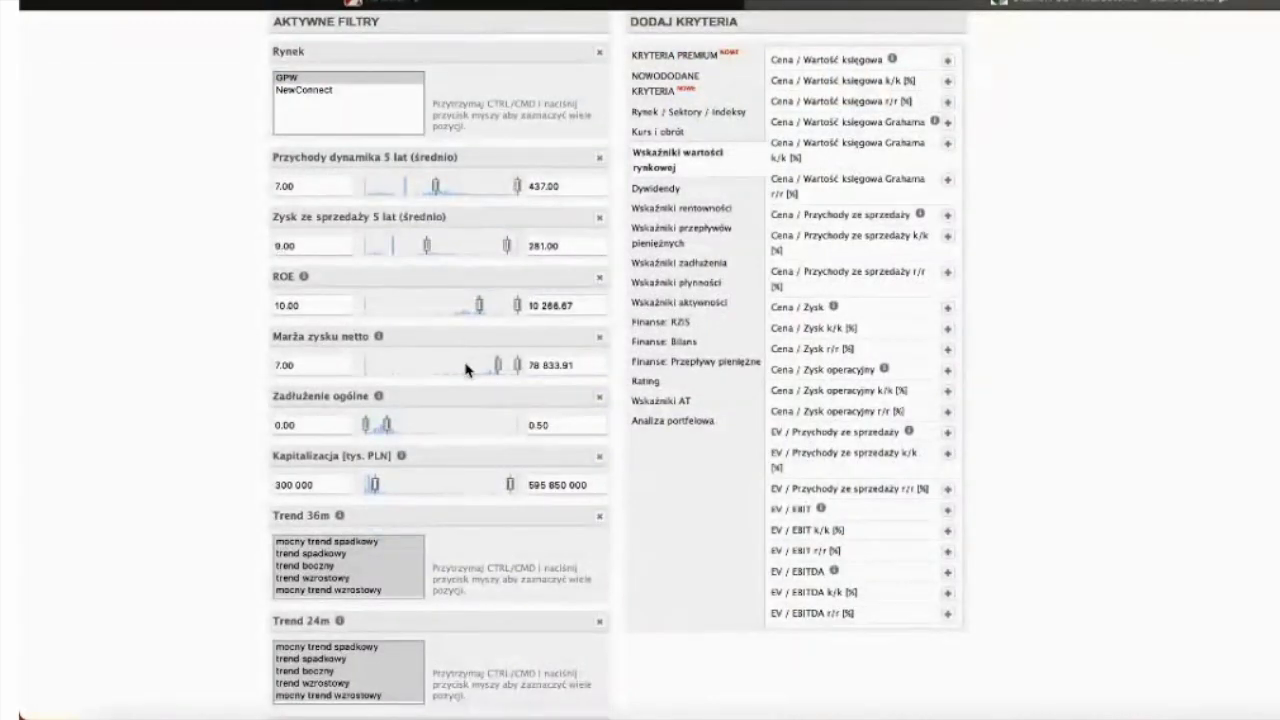
- Examine the ROE, net profit margin and general debt values of ASE (ASSECOSEE) in the results table
scroll(468, 368, down, 6)
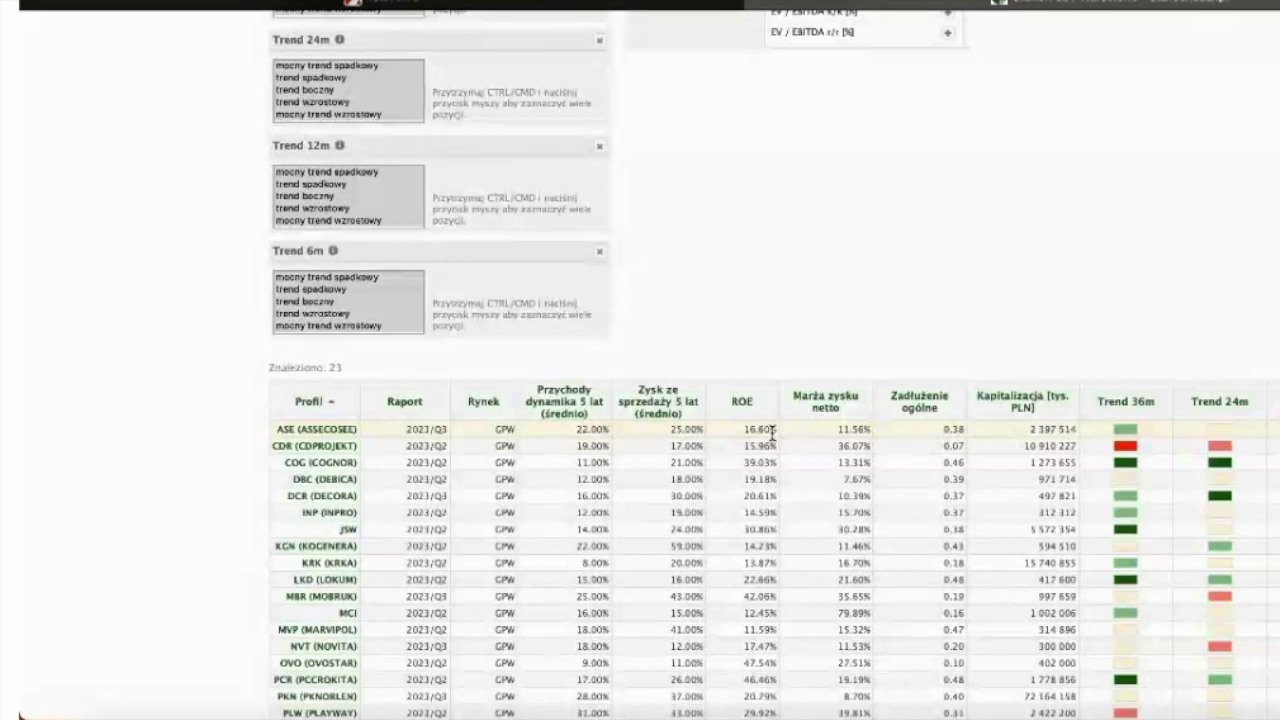
drag(744, 428, 777, 431)
drag(839, 428, 872, 430)
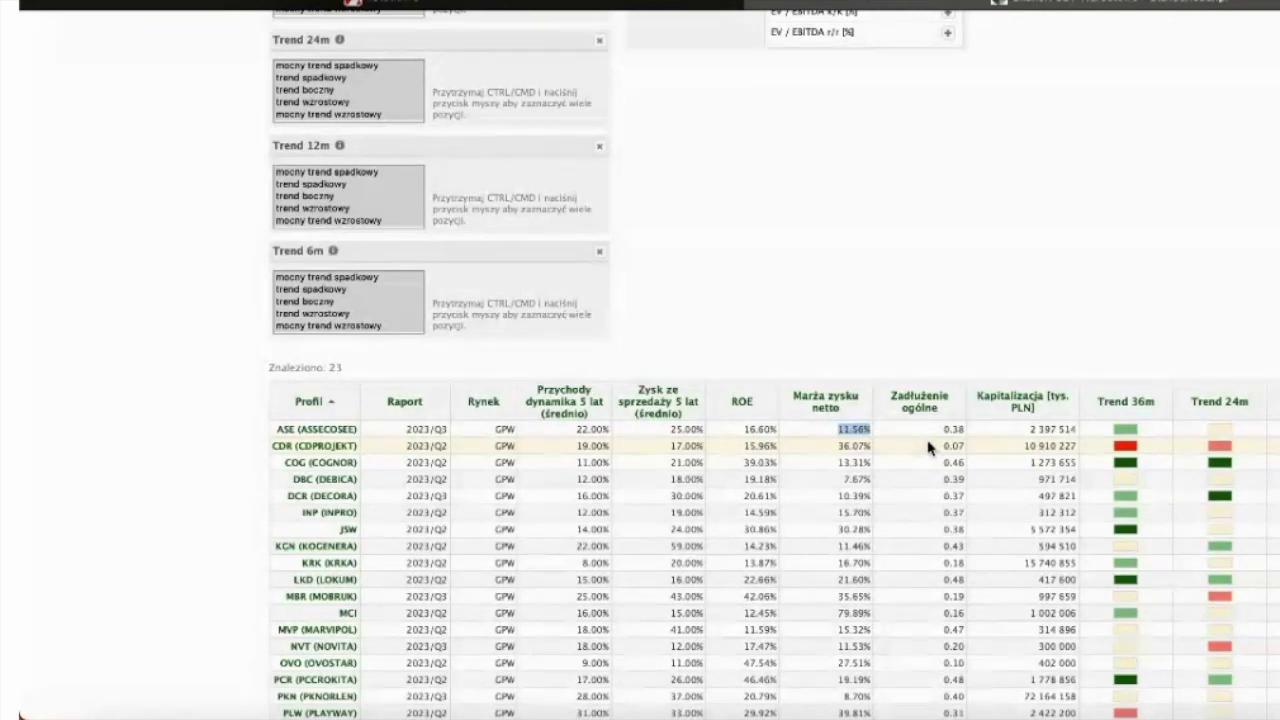
scroll(928, 447, down, 2)
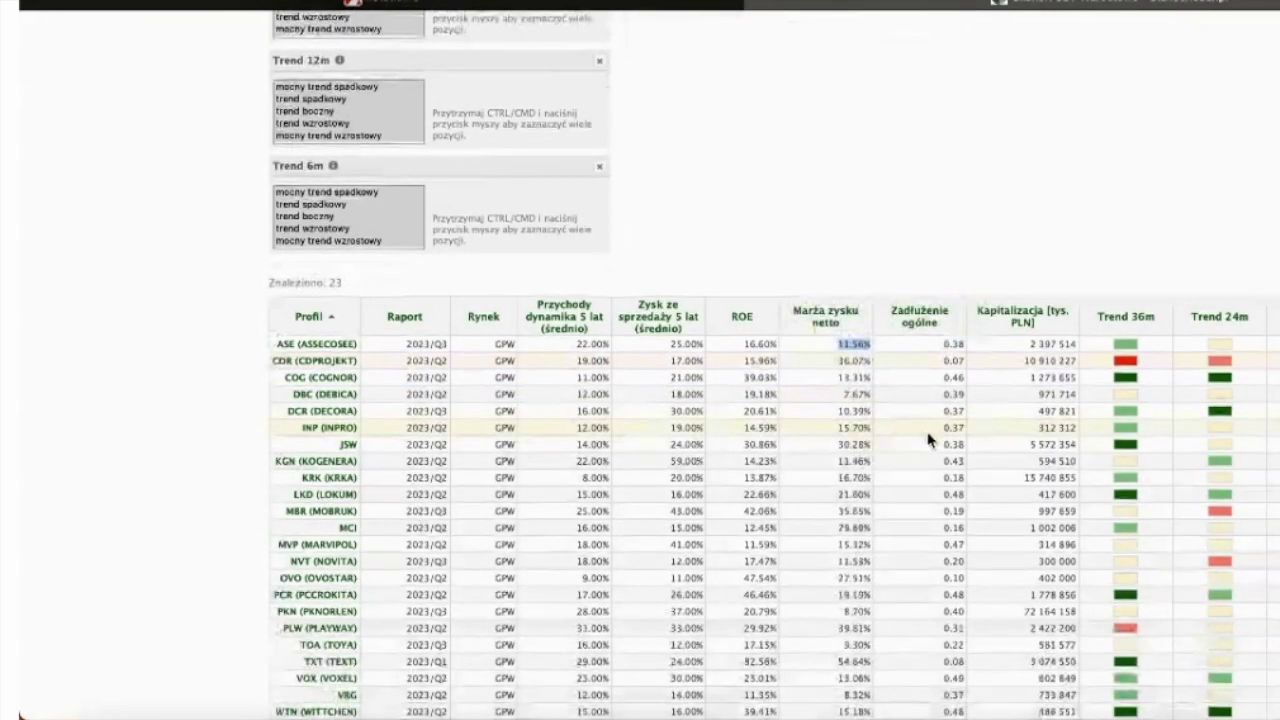
drag(940, 347, 966, 346)
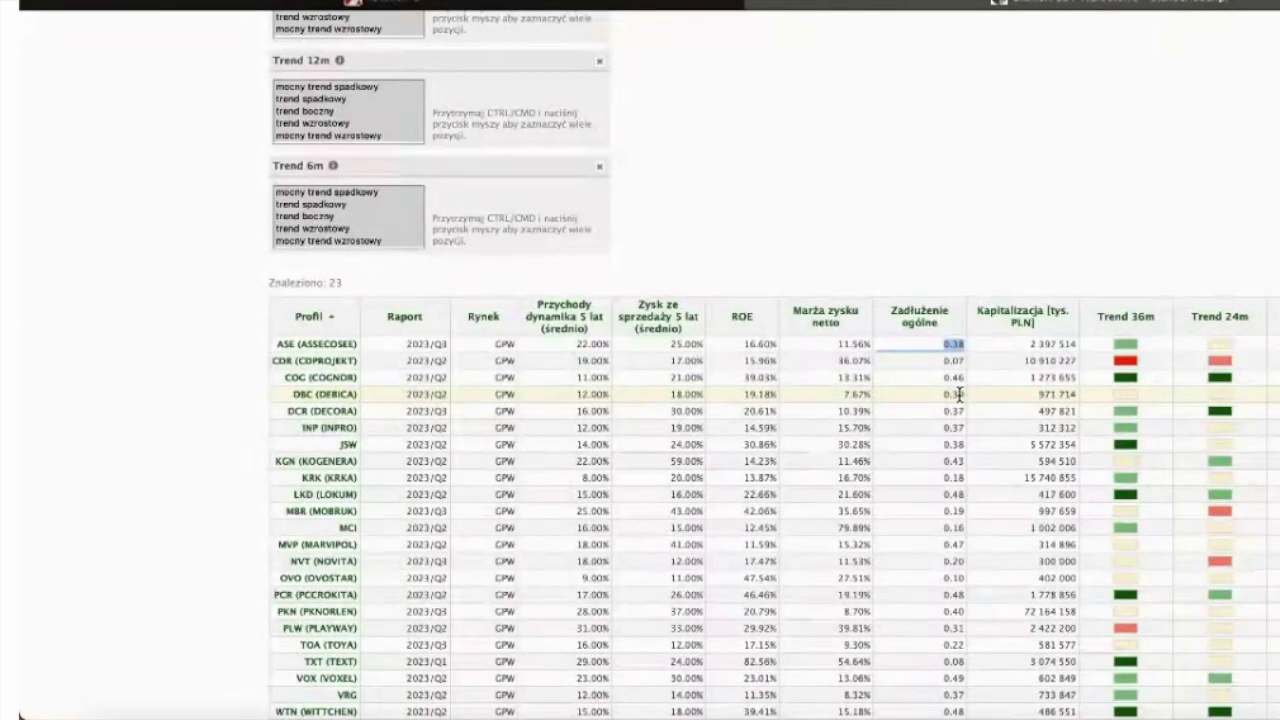
- Examine the capitalization of ASE (ASSECOSEE) in the results table and compare the results with the scanner's filters
drag(1027, 345, 1078, 350)
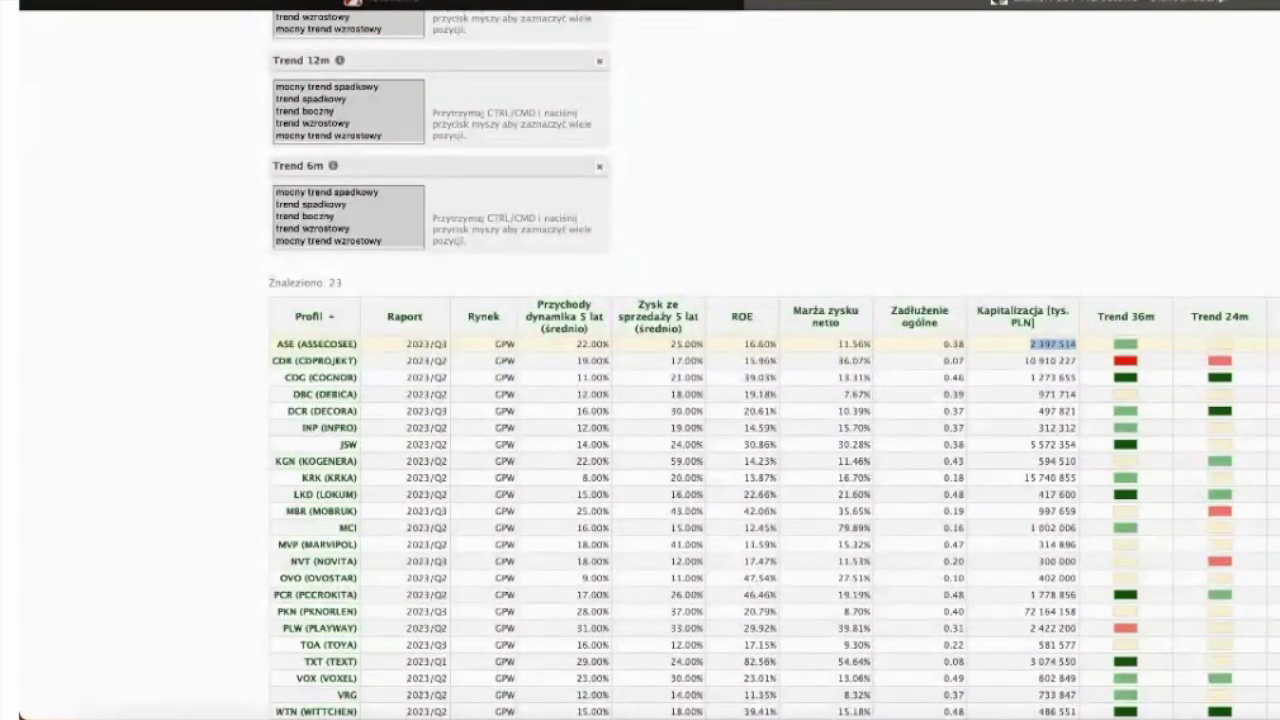
scroll(1148, 308, down, 1)
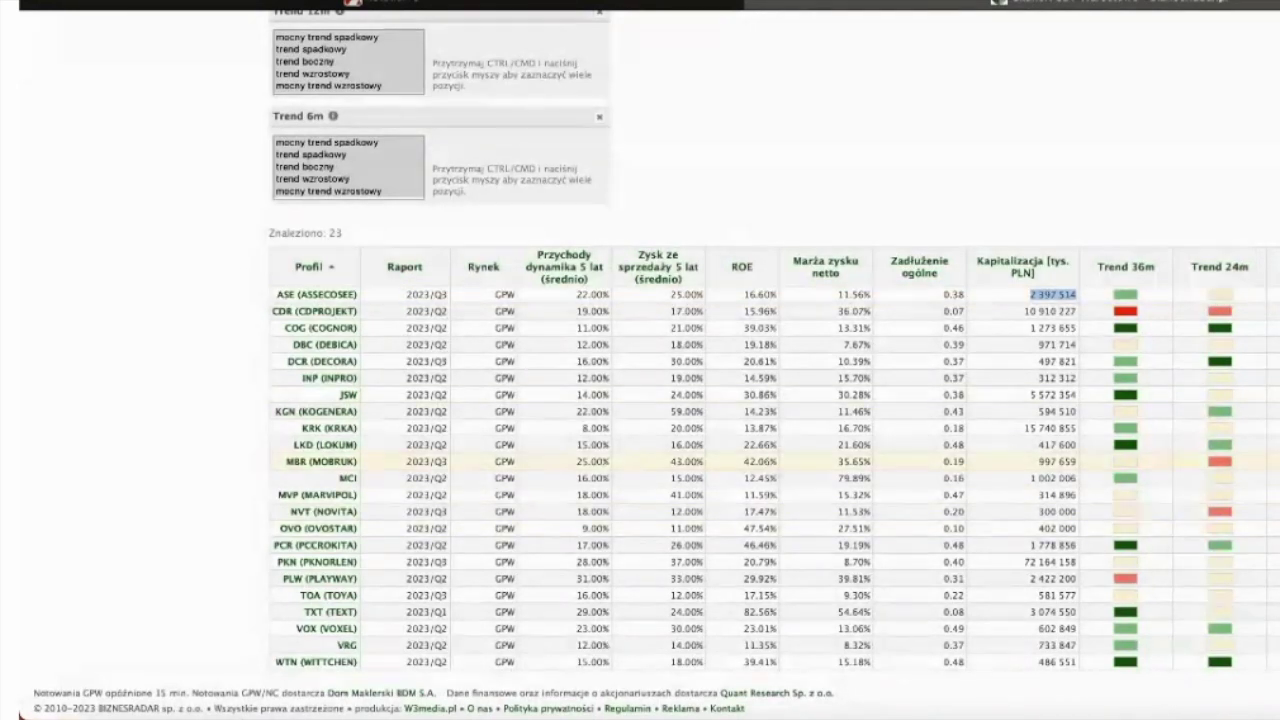
scroll(640, 400, up, 5)
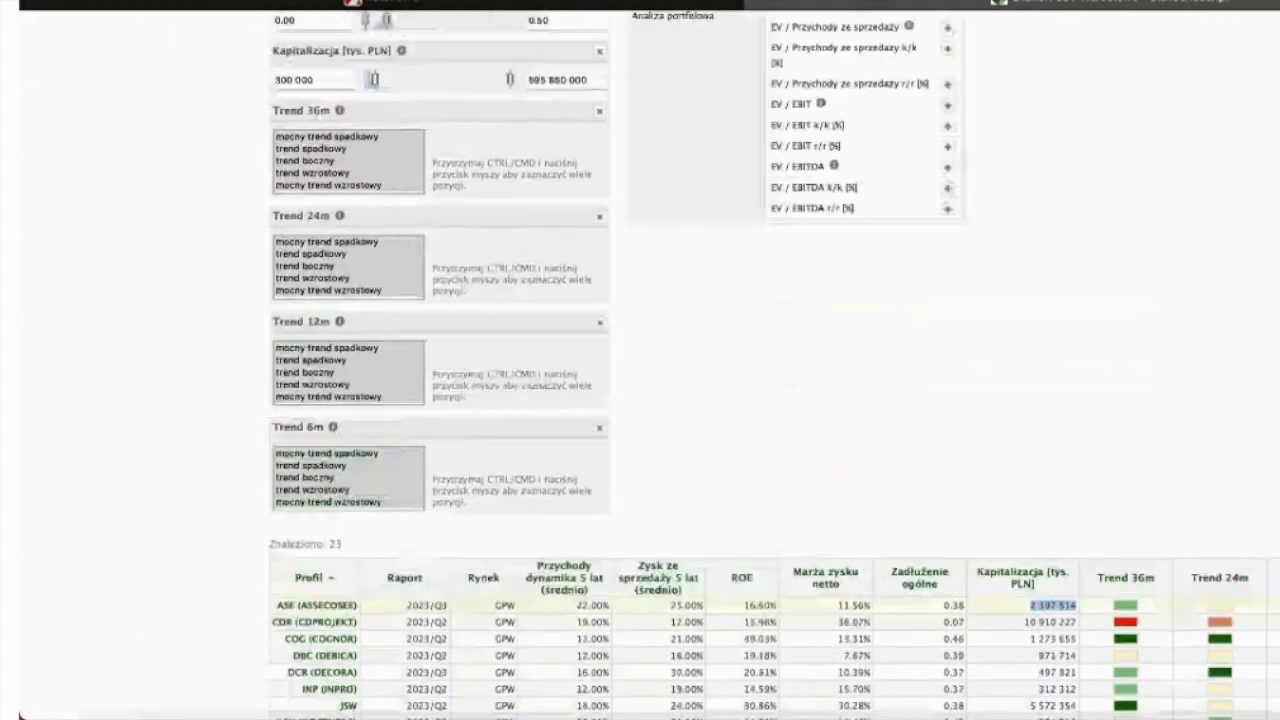
scroll(640, 400, up, 3)
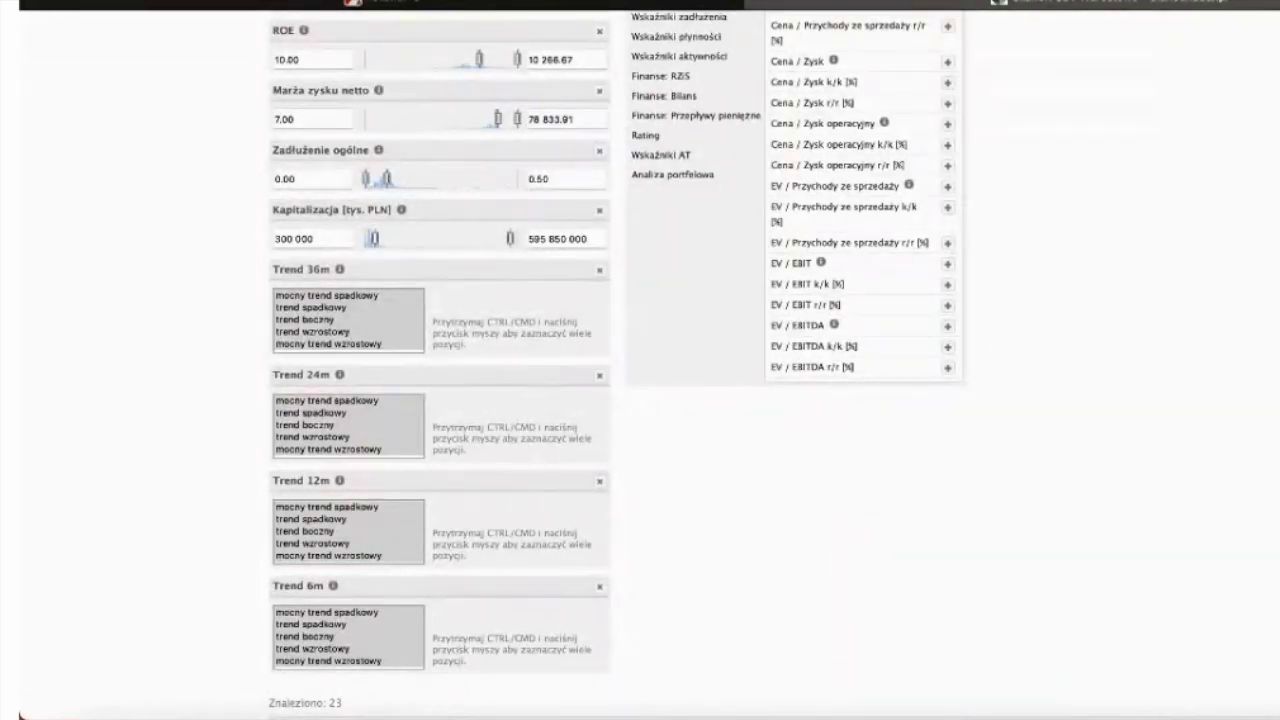
scroll(338, 273, down, 8)
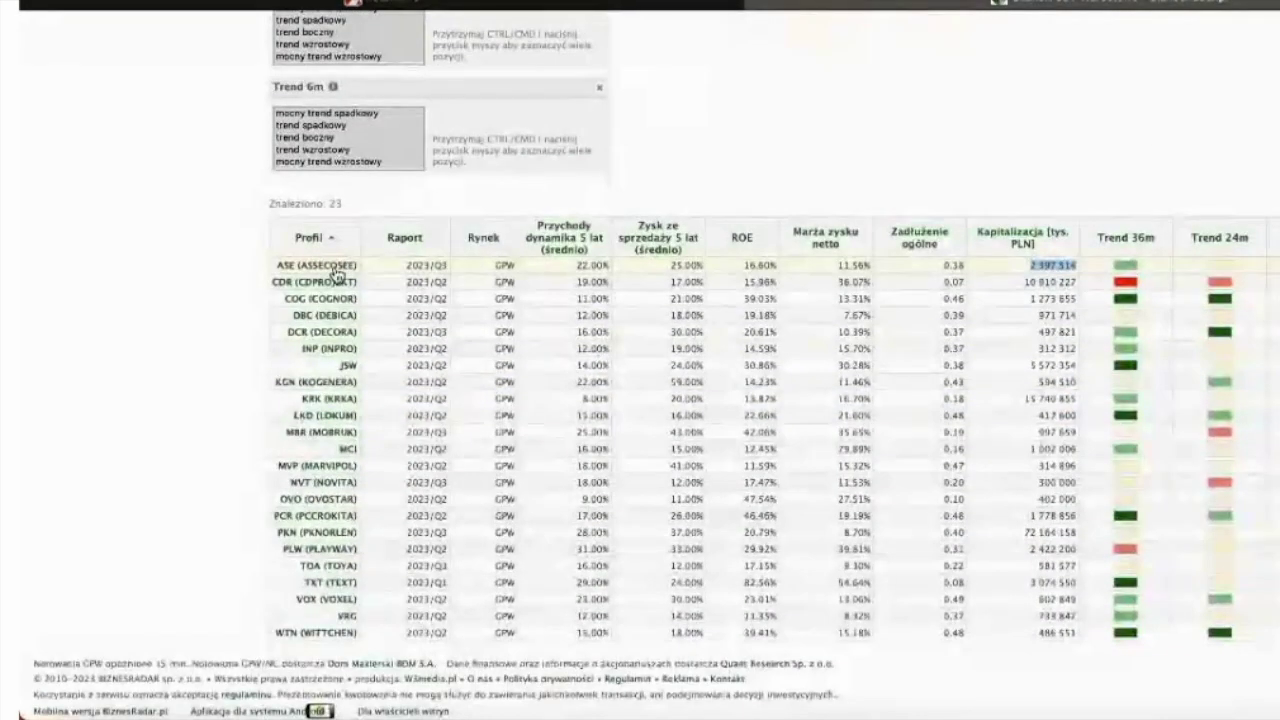
- Open the ASE (ASSECOSEE) company profile from the results and view its technical analysis chart
mouse_move(338, 273)
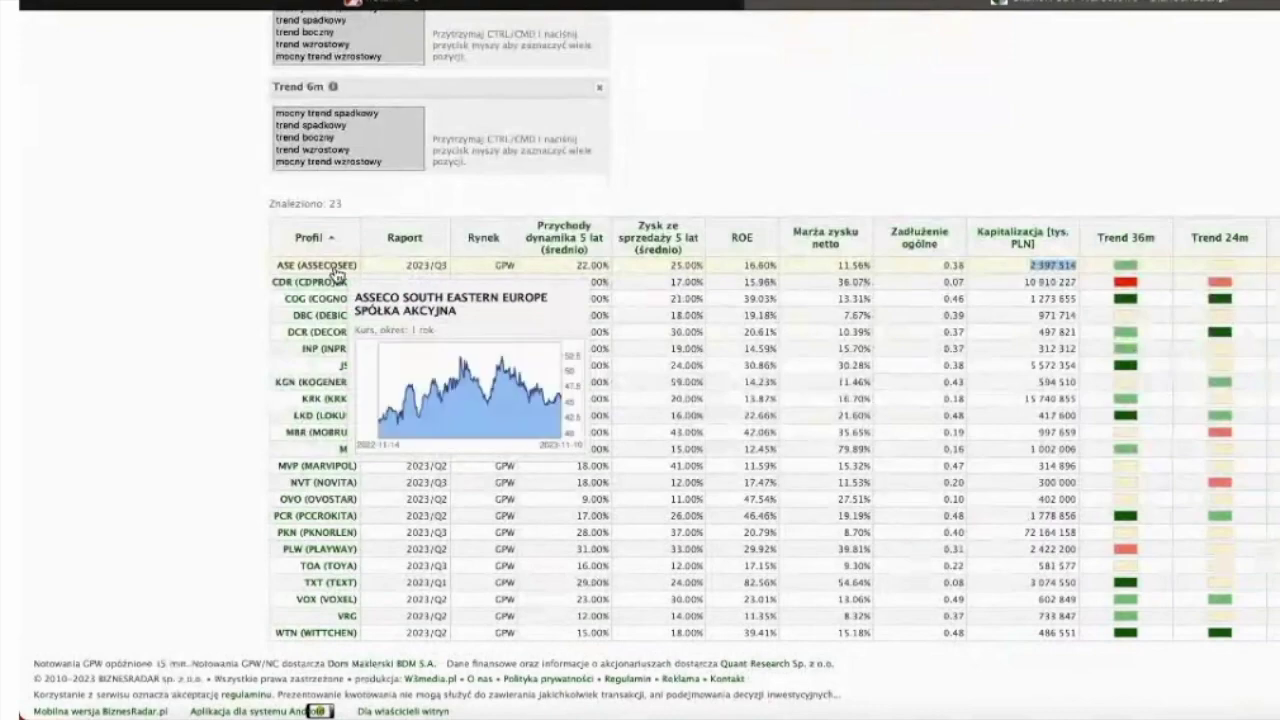
click(336, 268)
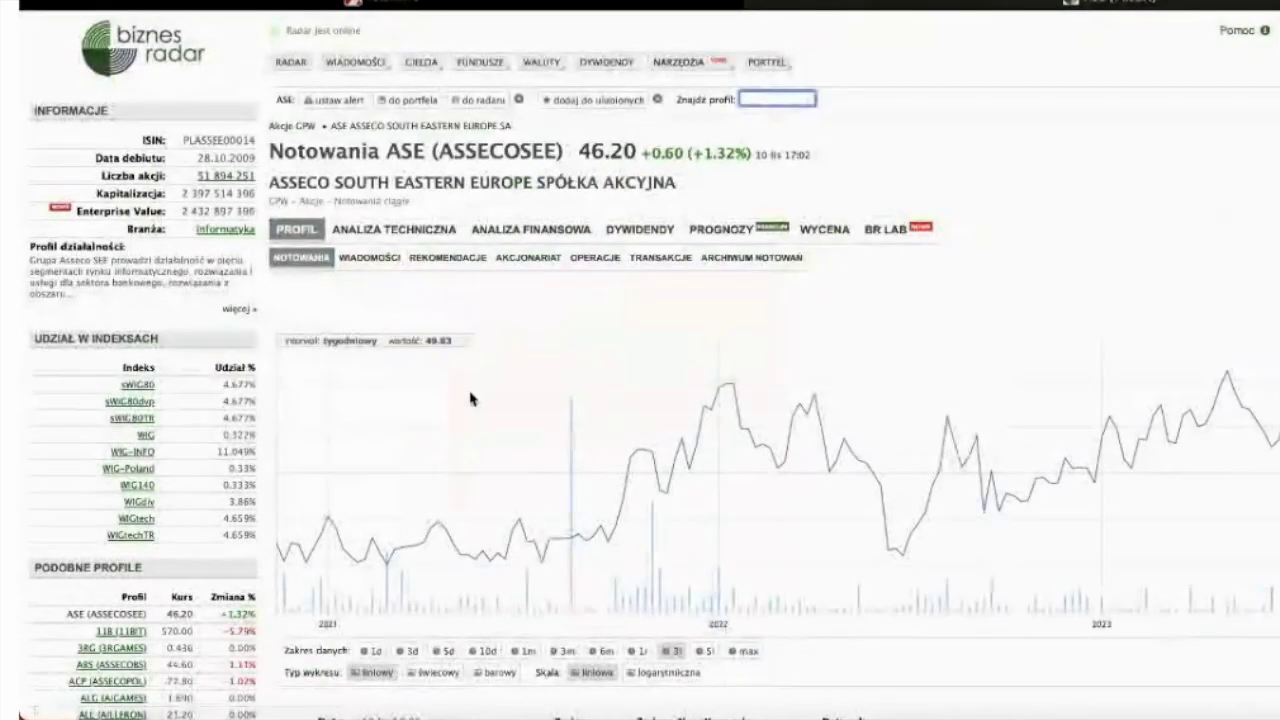
click(422, 236)
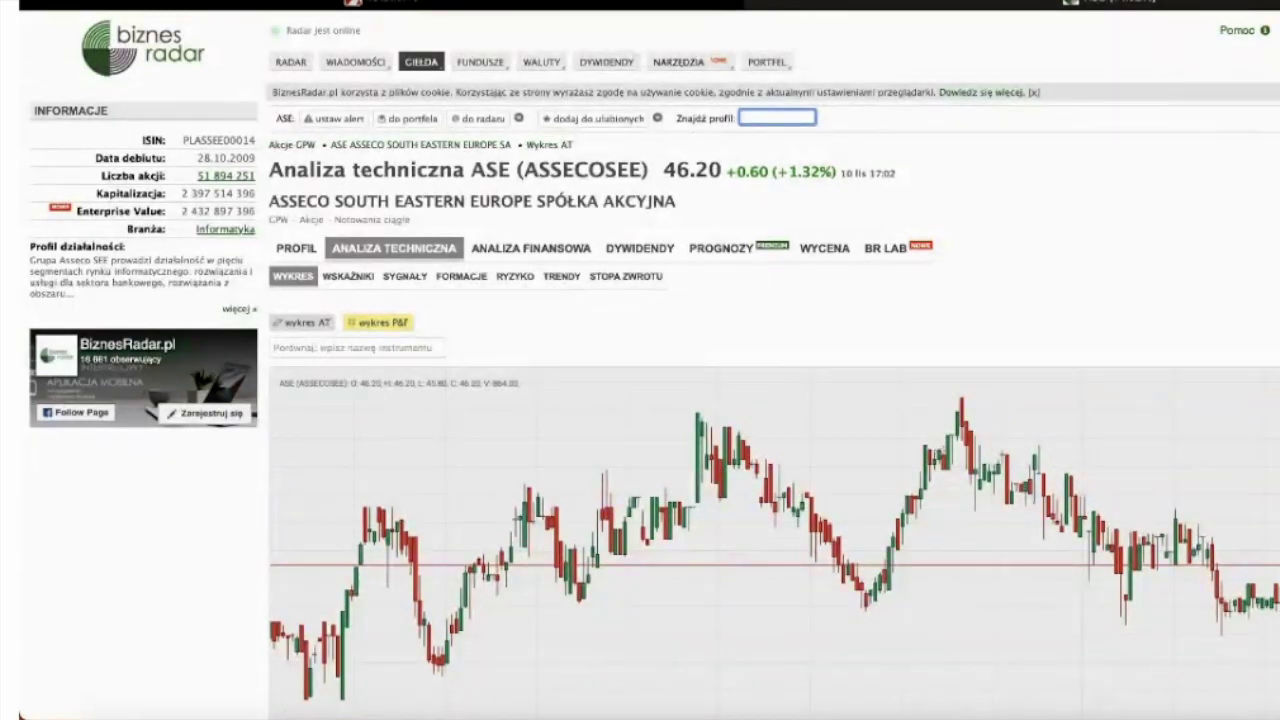
- Switch to Scrab in a new browser tab, open its Stock Screener and load the saved screener Growth
key(super+t)
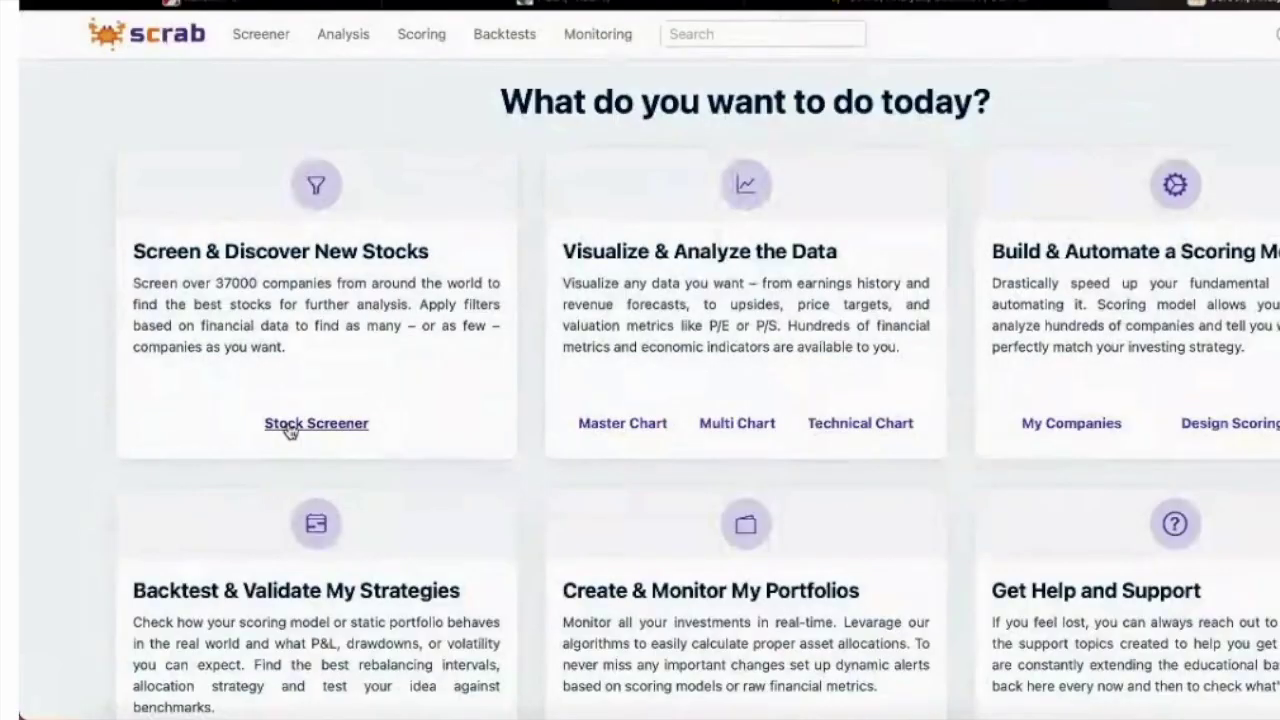
click(288, 425)
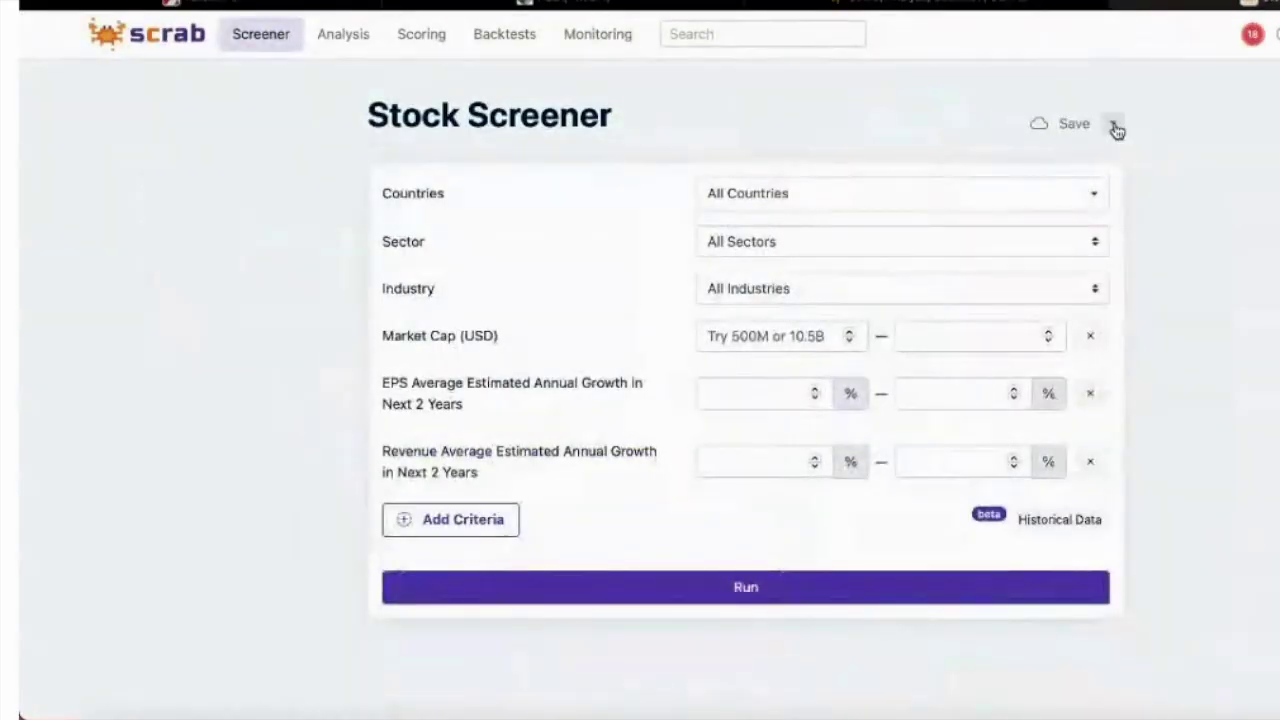
click(1114, 123)
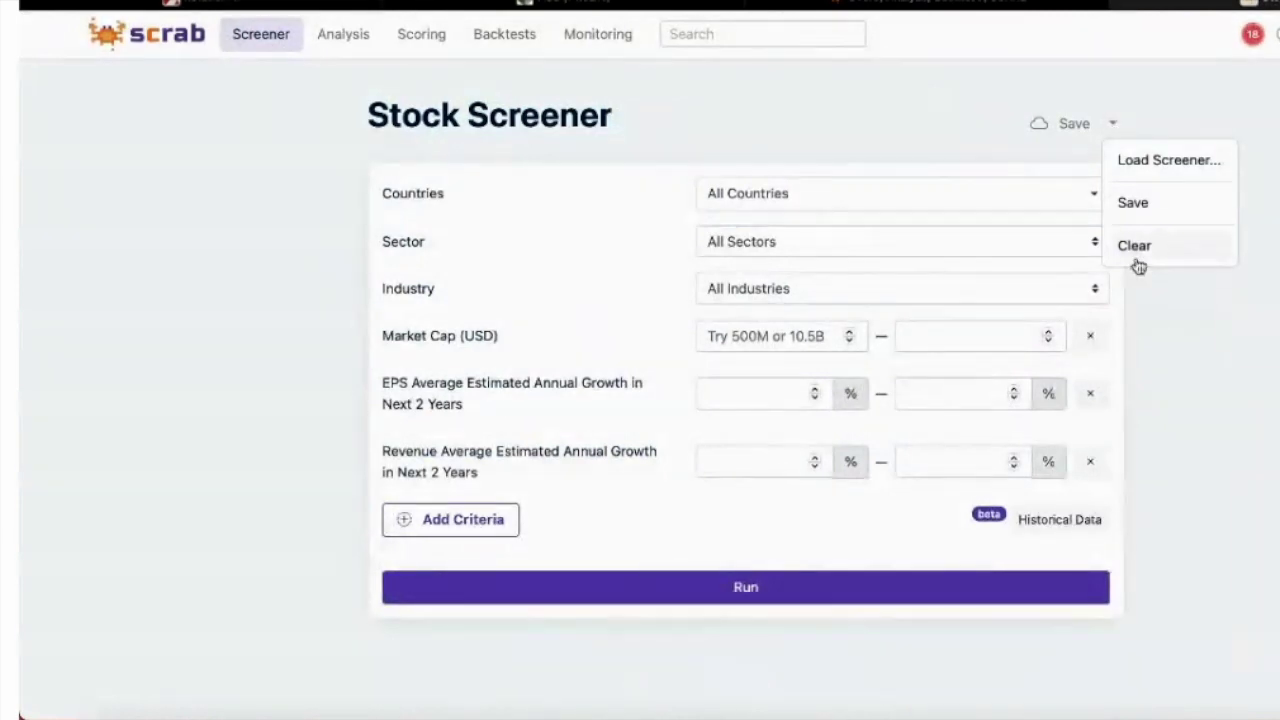
click(1137, 162)
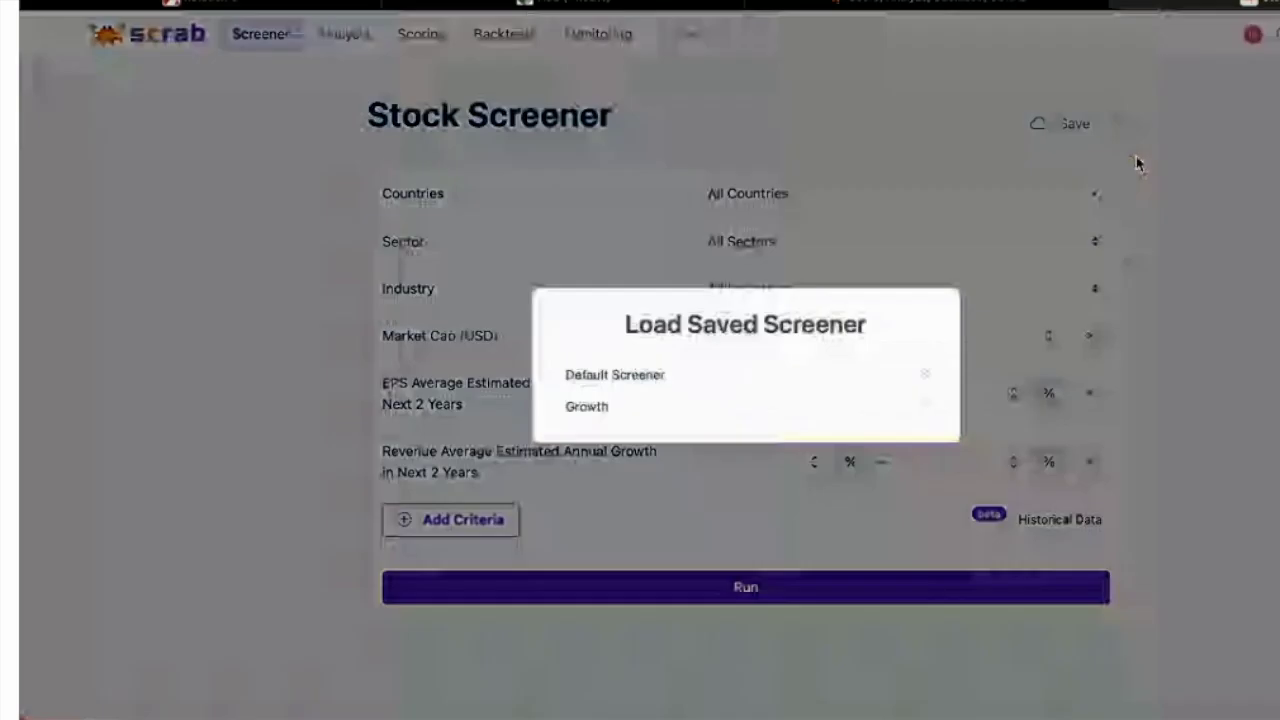
click(594, 423)
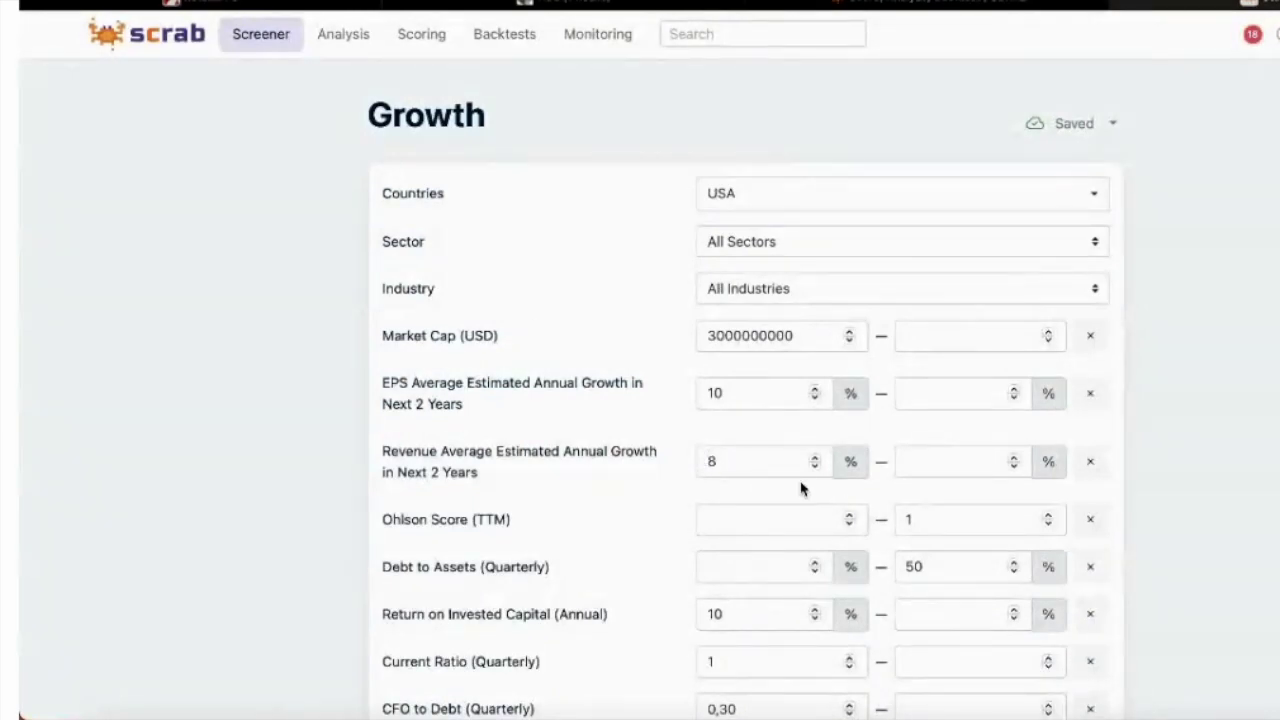
- Review the Growth screener's criteria down to CFO to Debt and run it to list the matching companies
scroll(700, 470, down, 1)
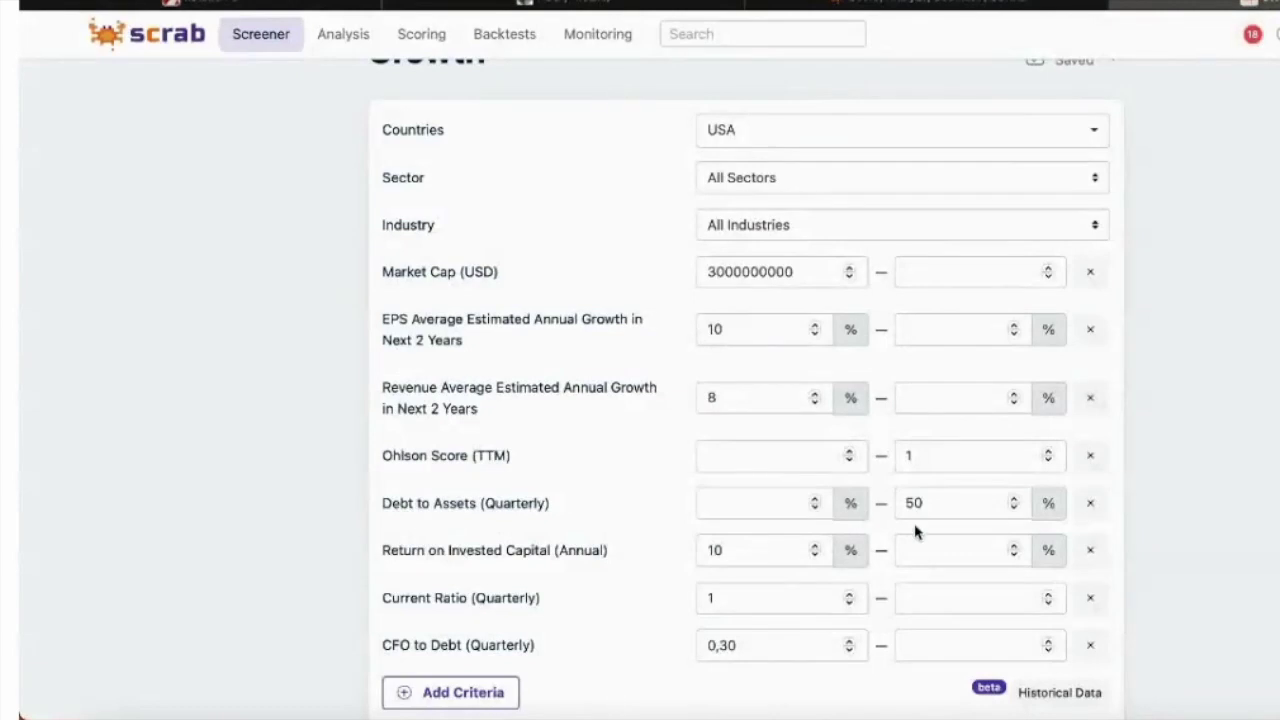
scroll(849, 523, down, 2)
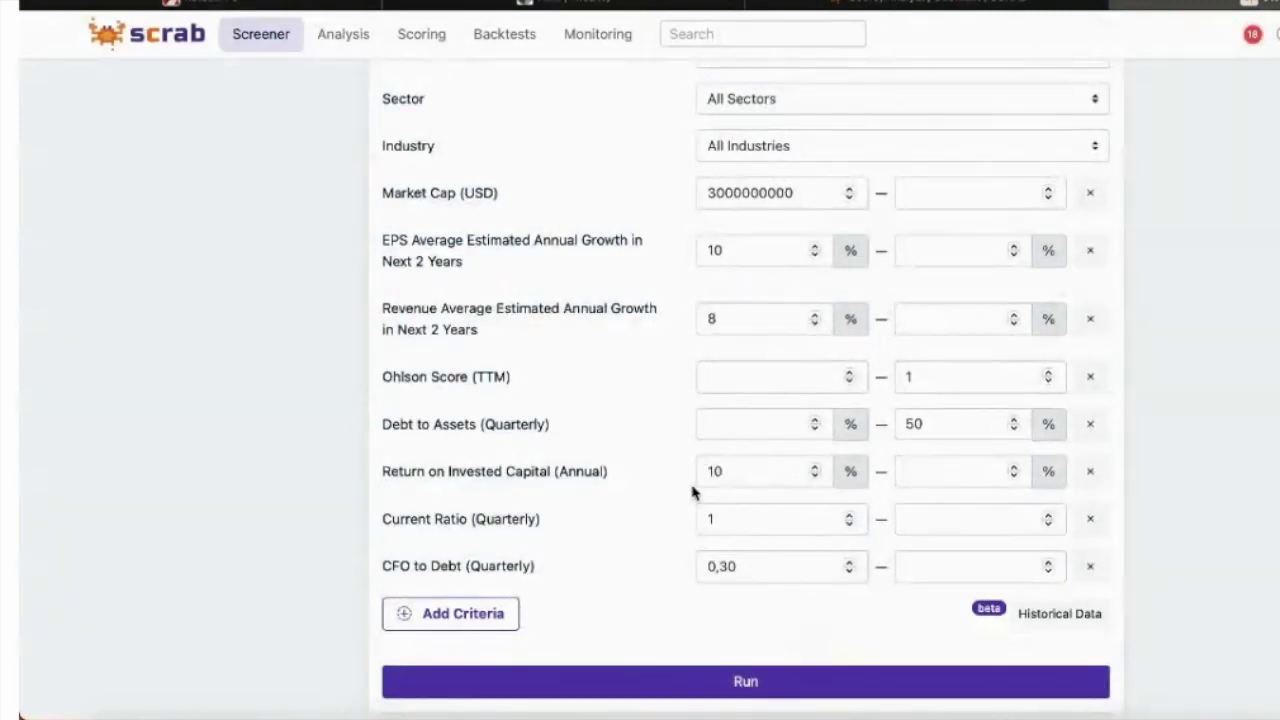
scroll(631, 505, down, 1)
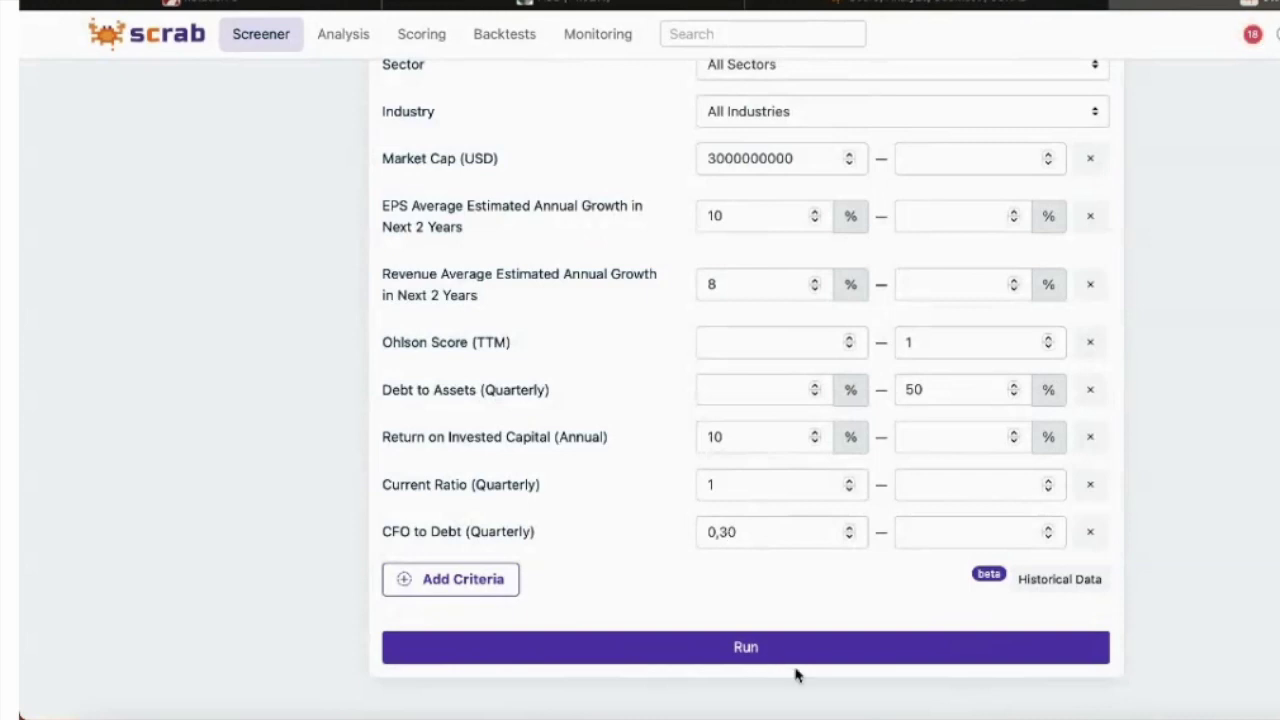
click(752, 650)
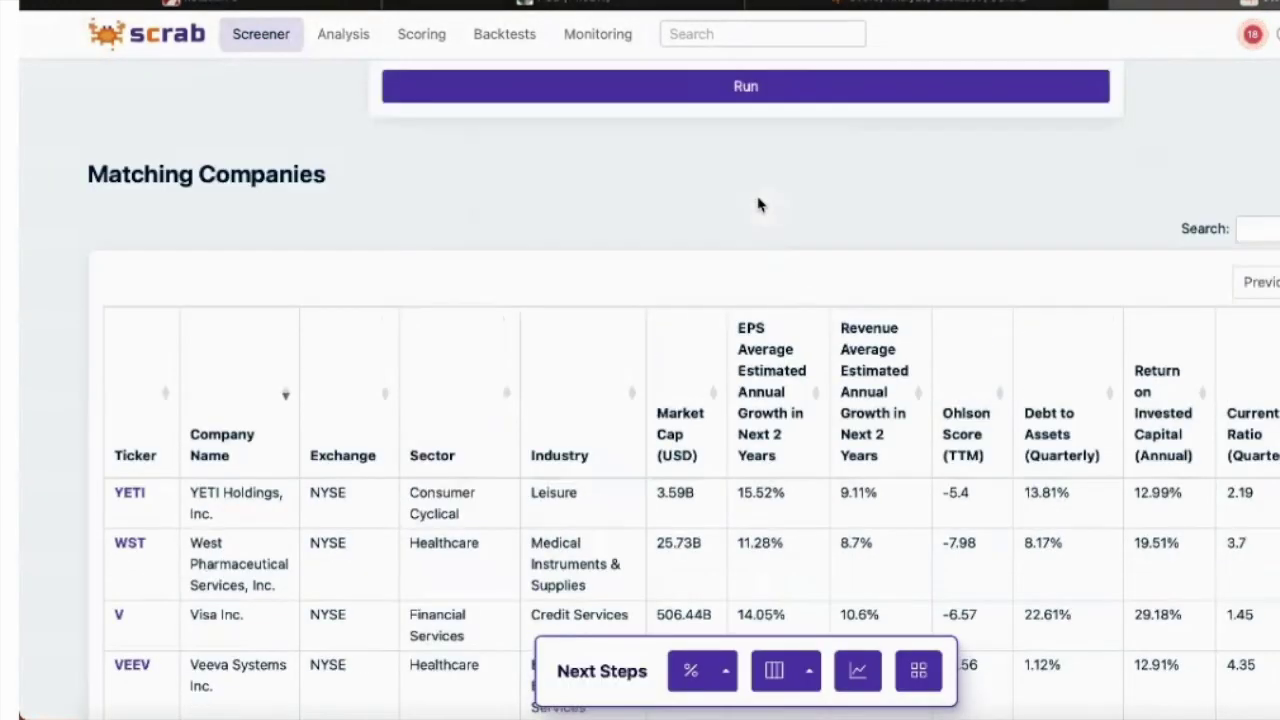
- Look through the Matching Companies table to its end, check the number of entries, and return to the companies further up
scroll(537, 310, down, 15)
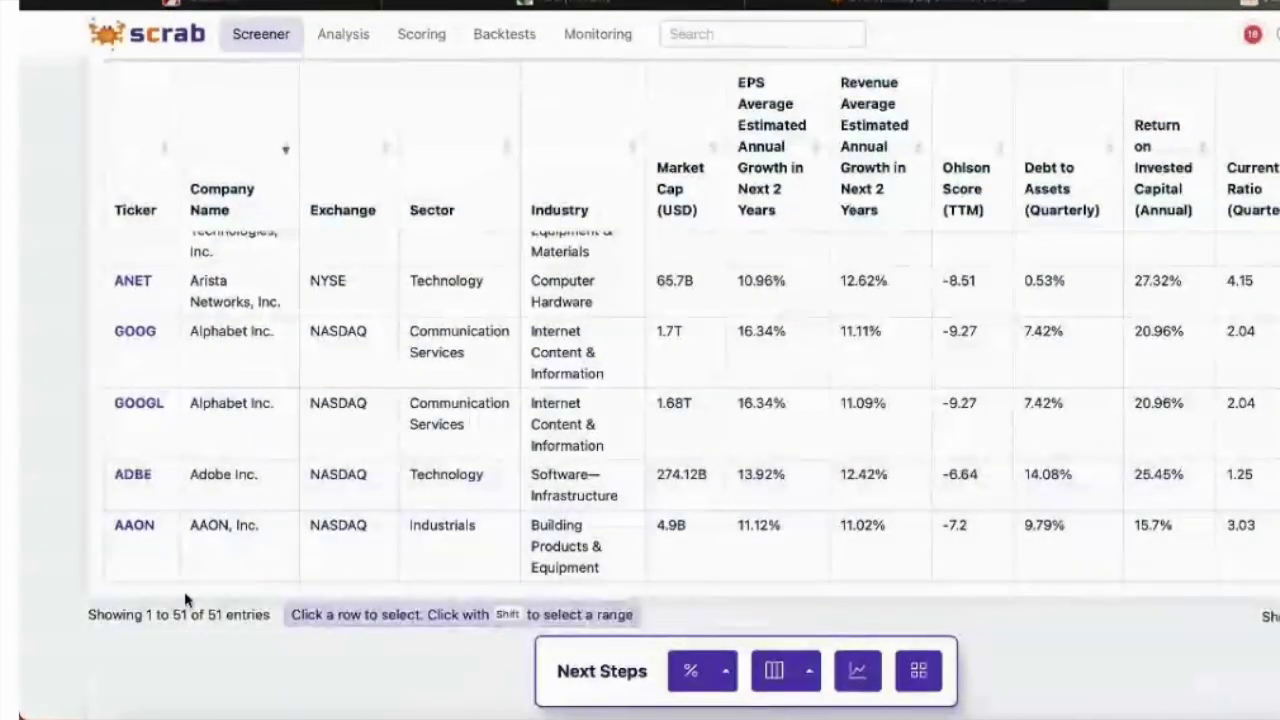
drag(186, 614, 143, 620)
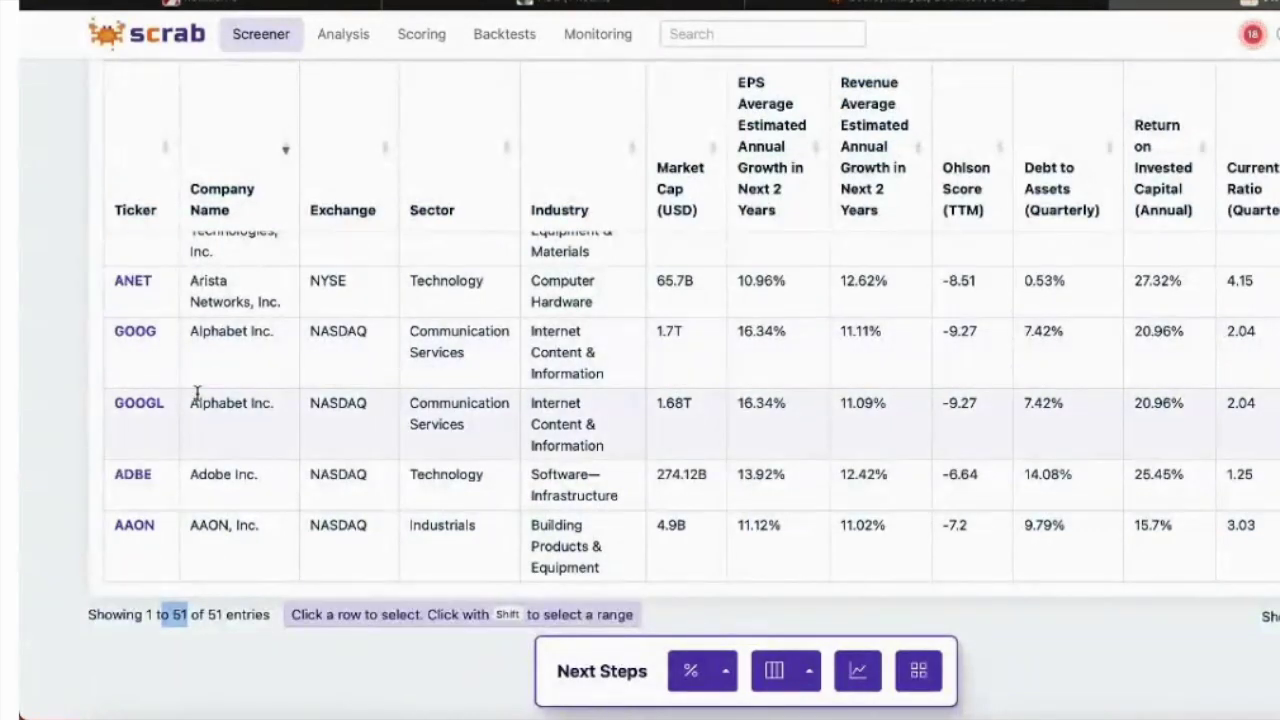
scroll(197, 392, up, 8)
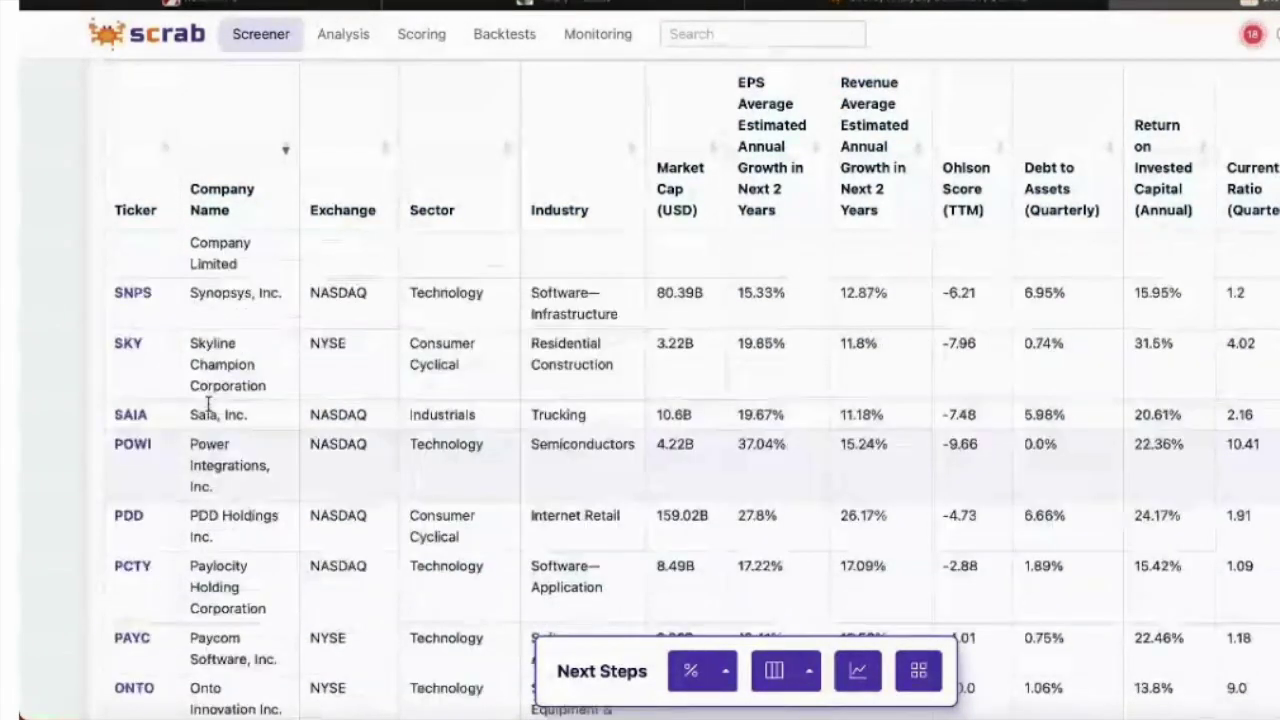
scroll(208, 403, up, 1)
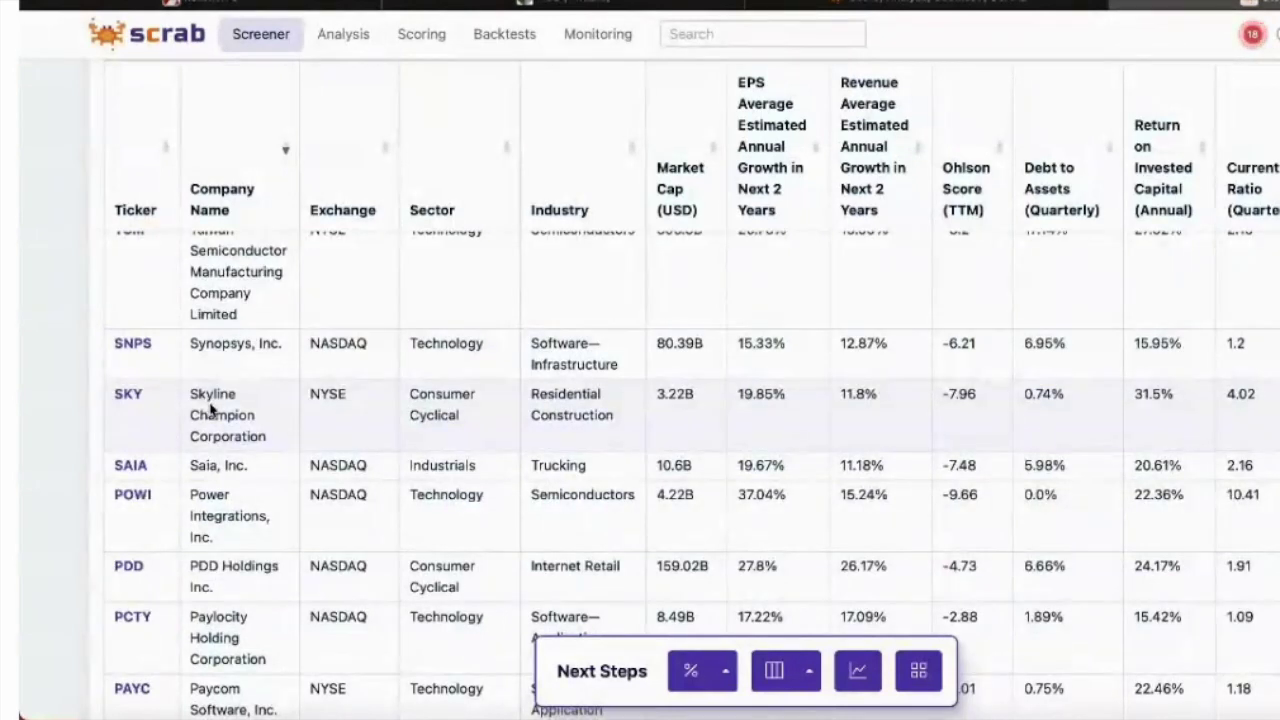